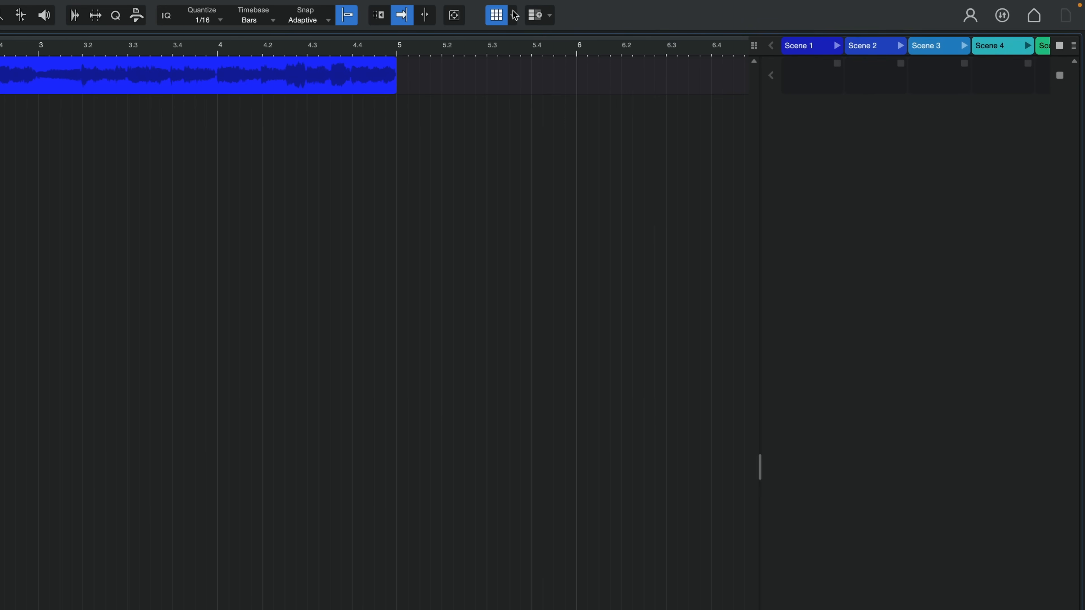
Switch the launcher to the Exclusive view and return it to Side-by-Side.
left_click(513, 15)
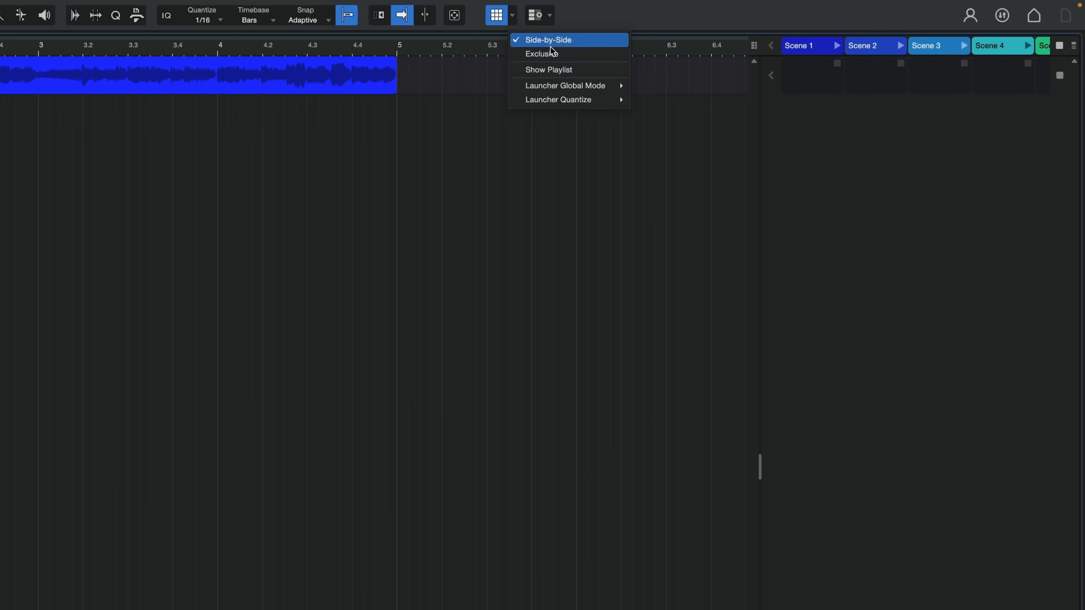
left_click(540, 51)
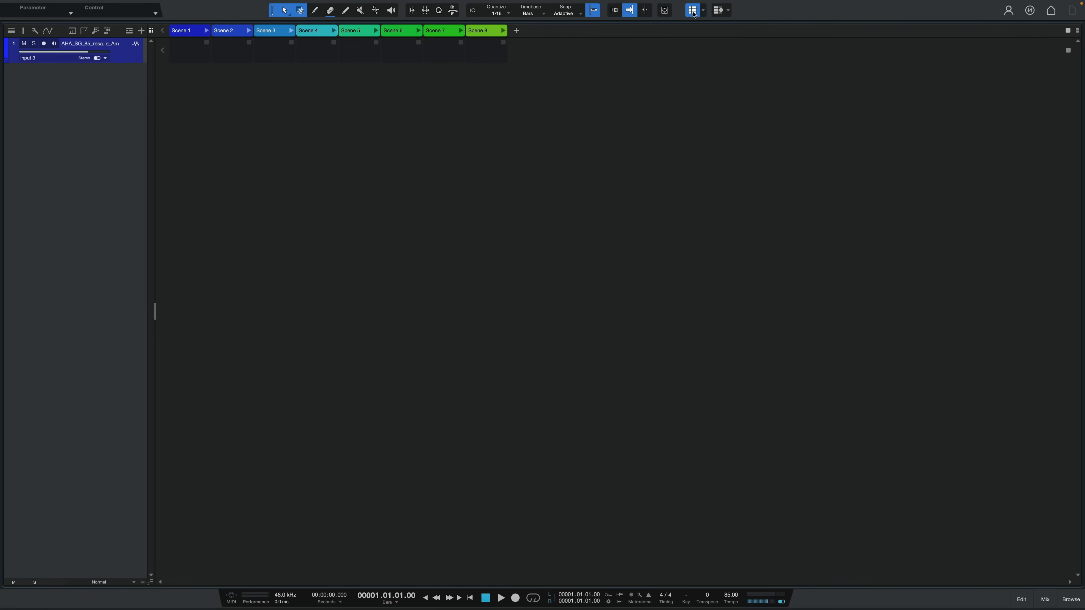
left_click(705, 10)
left_click(728, 27)
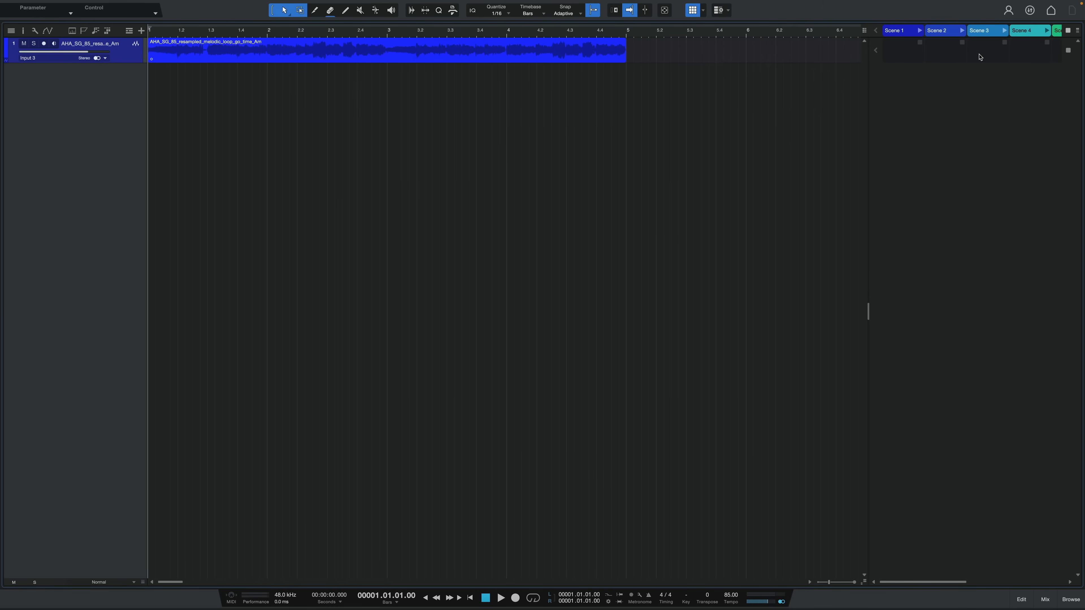
Add an Impact instrument track from the browser favorites and widen the launcher until Scenes 1 to 8 are all shown.
left_click(1071, 600)
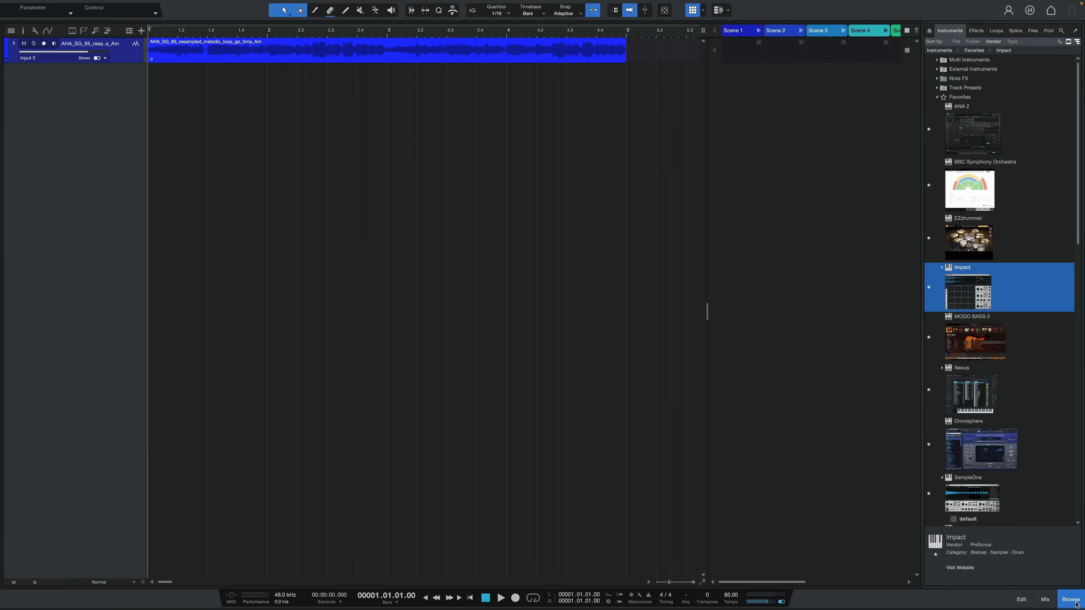
left_click_drag(1002, 307, 322, 201)
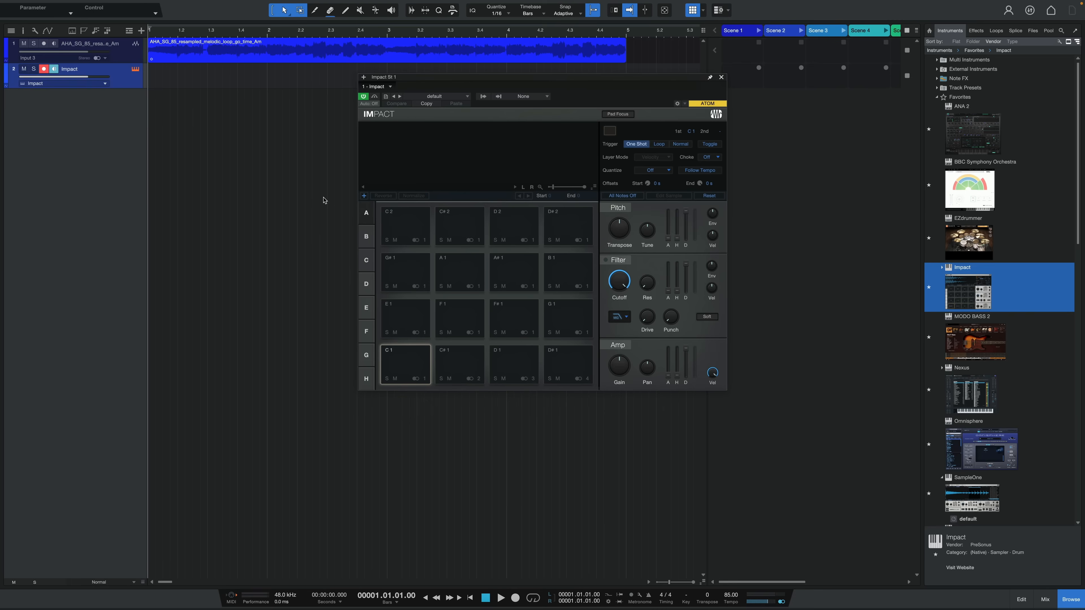
left_click(1075, 601)
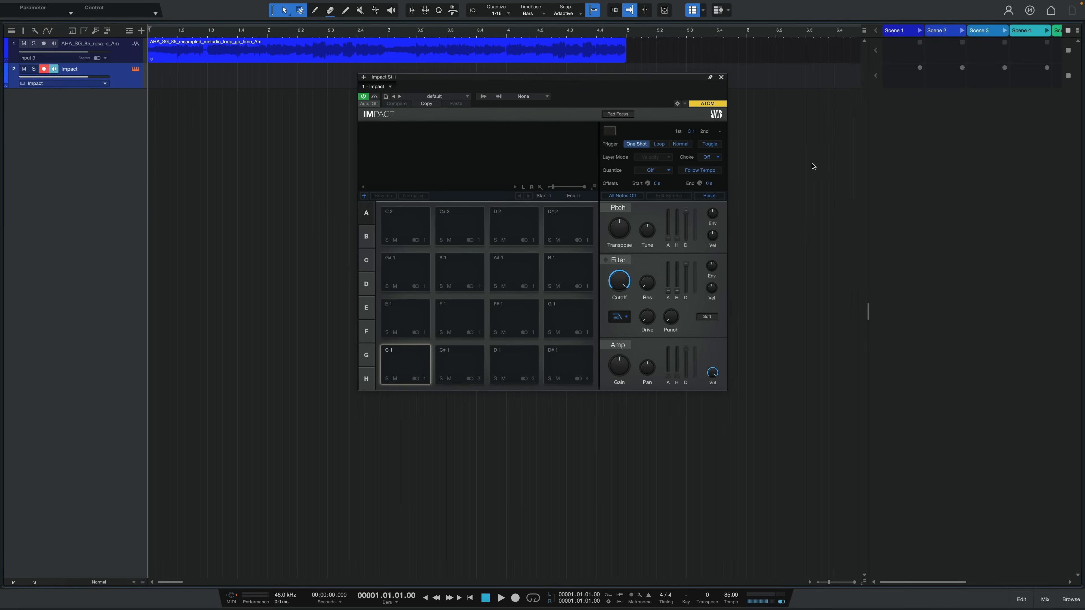
left_click(722, 78)
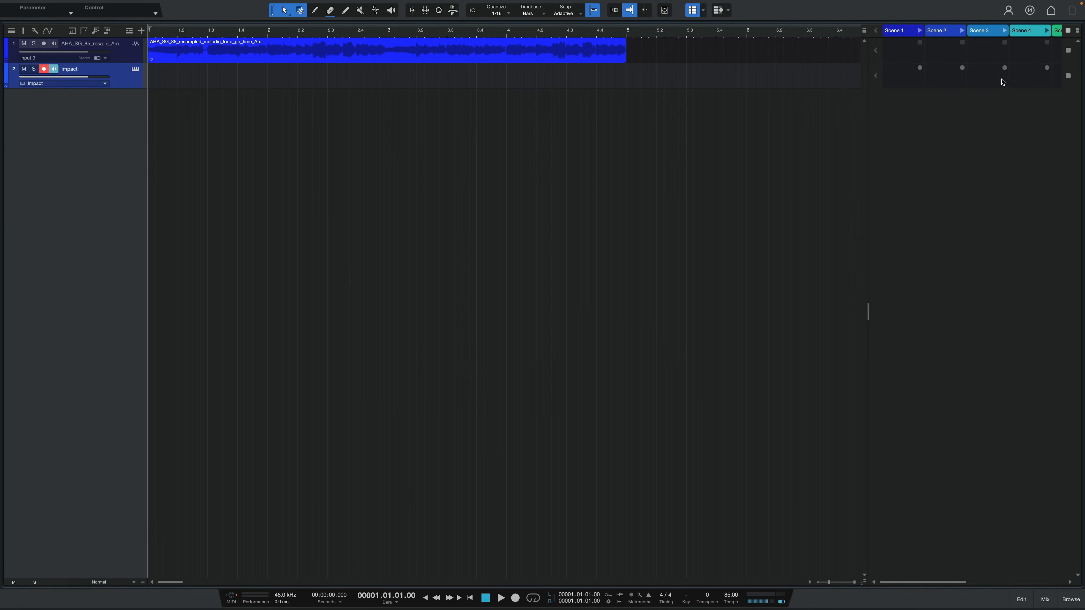
left_click_drag(868, 312, 661, 336)
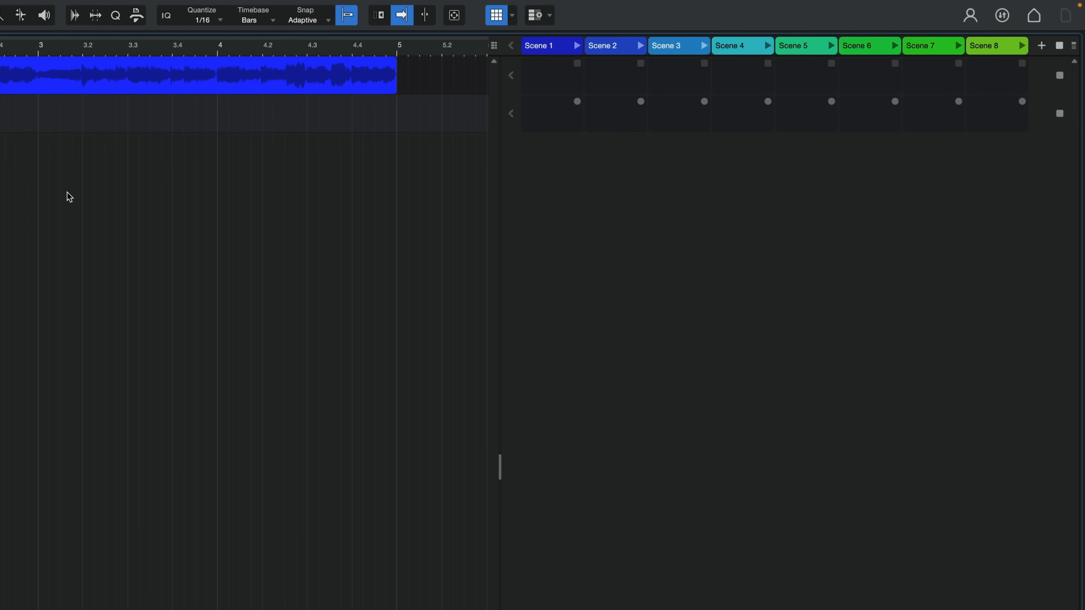
Copy the melodic loop from the arrangement into the first track's Scene 1 cell and launch it.
left_click_drag(129, 75, 555, 83)
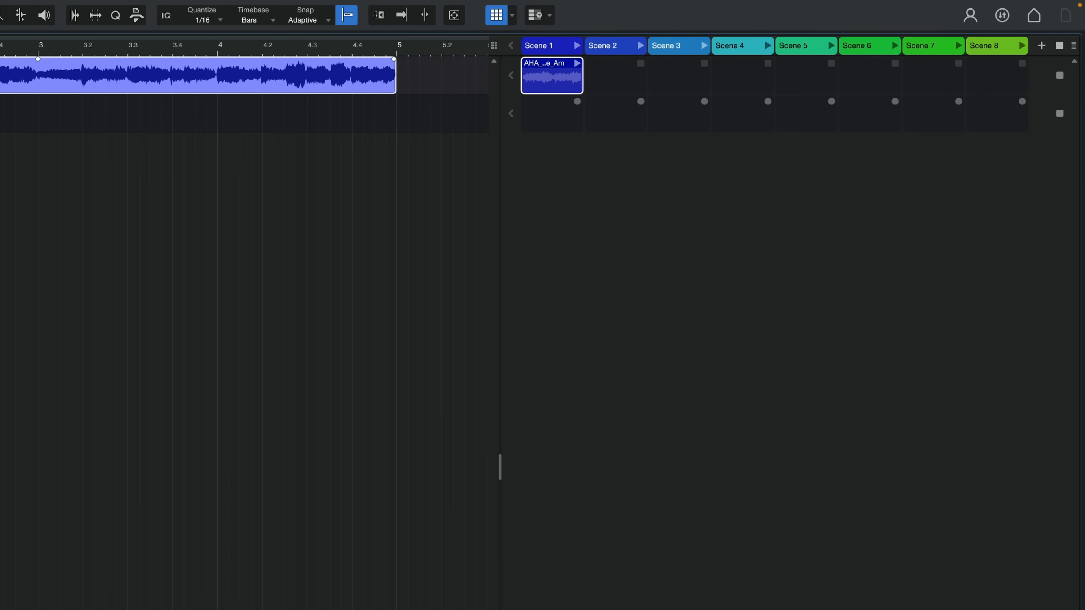
left_click(578, 65)
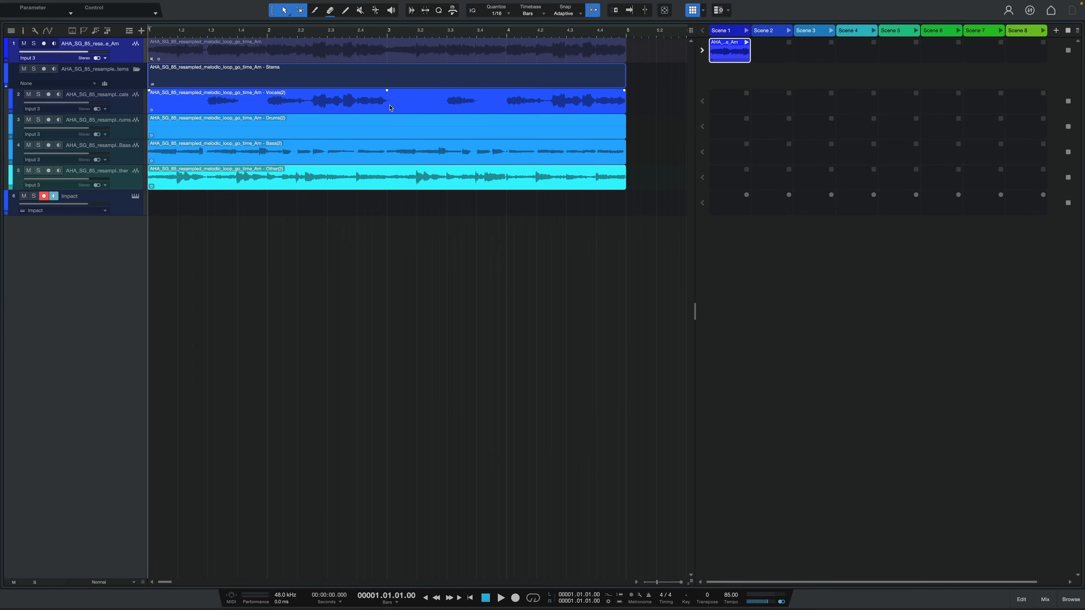
Copy the Vocals, Bass and Other stems into the first track's Scene 2, Scene 3 and Scene 4 cells.
left_click_drag(388, 94, 751, 52)
left_click(508, 204)
left_click_drag(444, 110, 773, 52)
left_click_drag(384, 152, 824, 60)
left_click(467, 184)
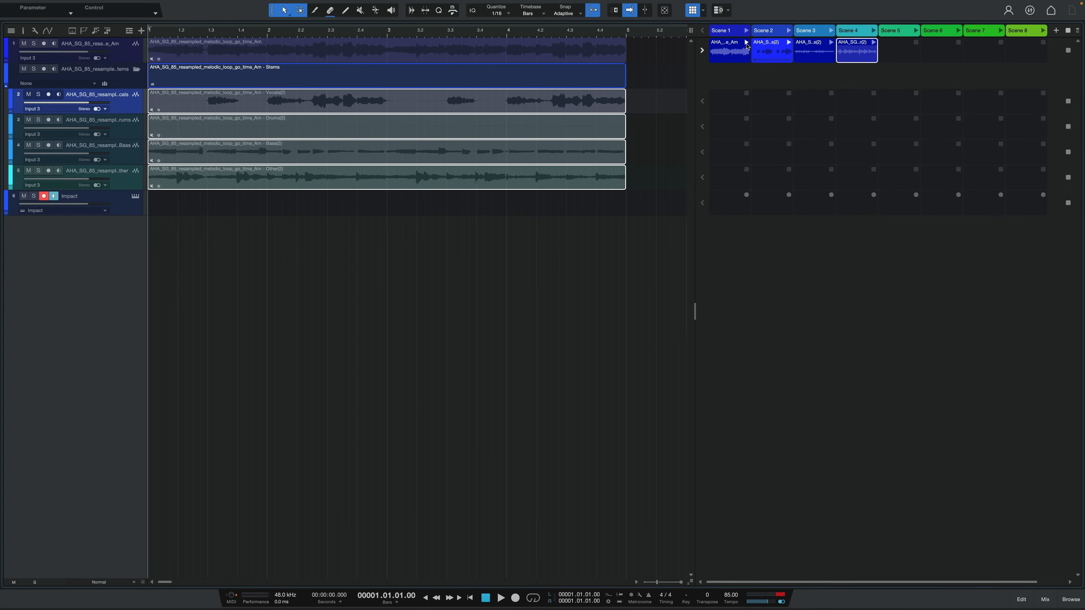
Play the first track's launcher clips one after another, starting from Scene 1.
left_click(746, 42)
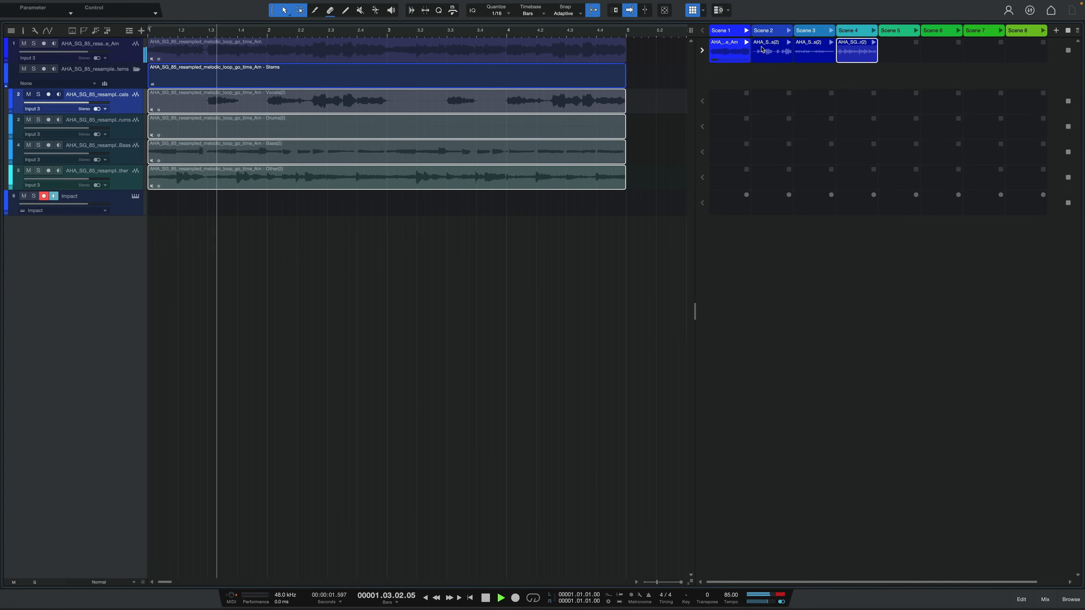
left_click(789, 42)
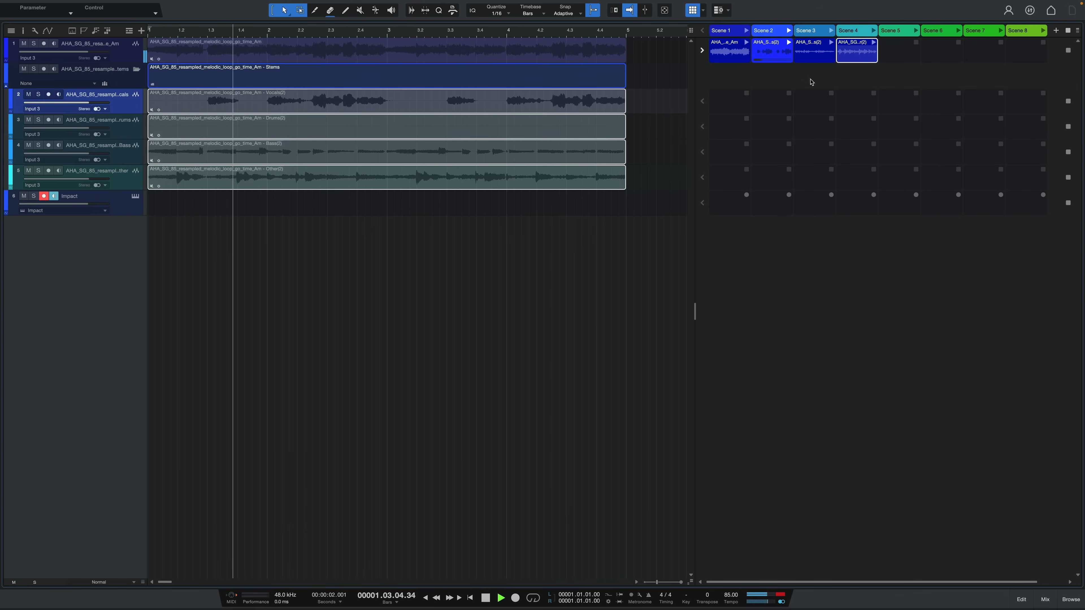
left_click(831, 42)
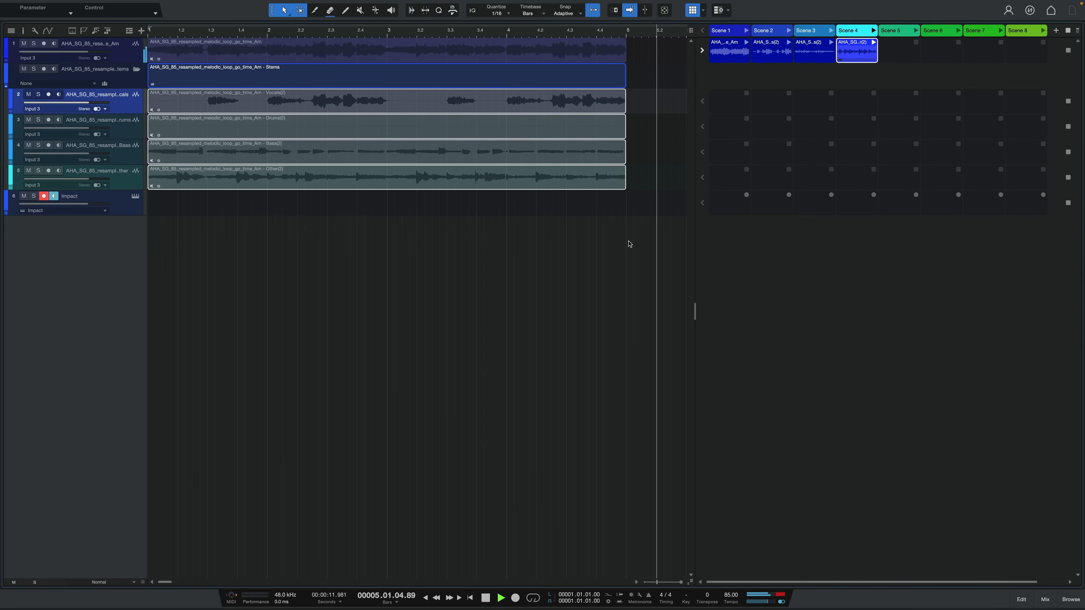
scroll(460, 239, "right", 3)
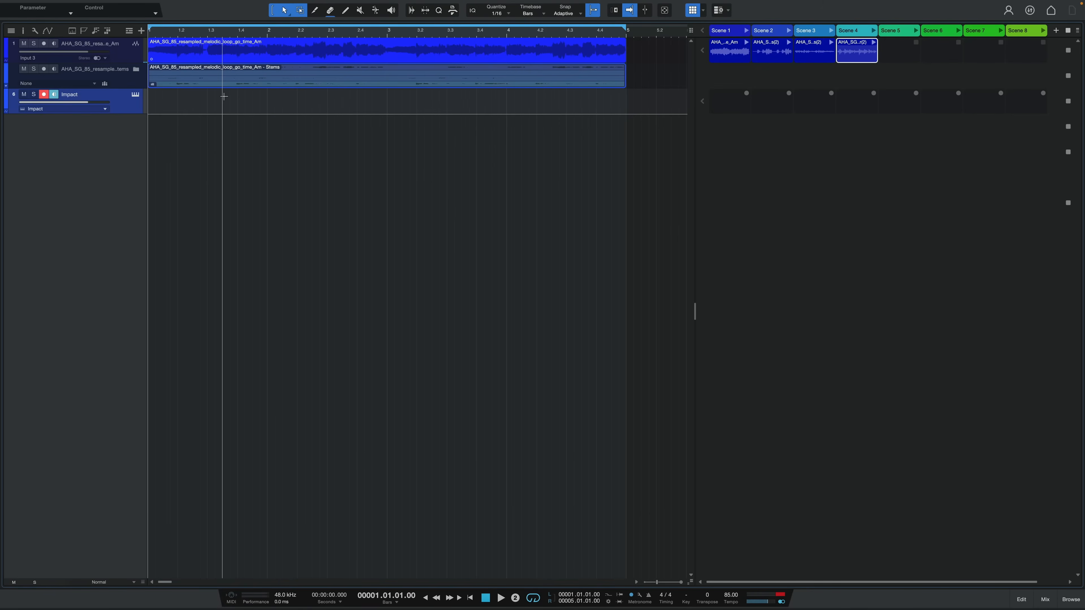
Record a four-bar drum pattern on the Impact track and copy it into that track's Scene 1 cell.
key("KP_Multiply")
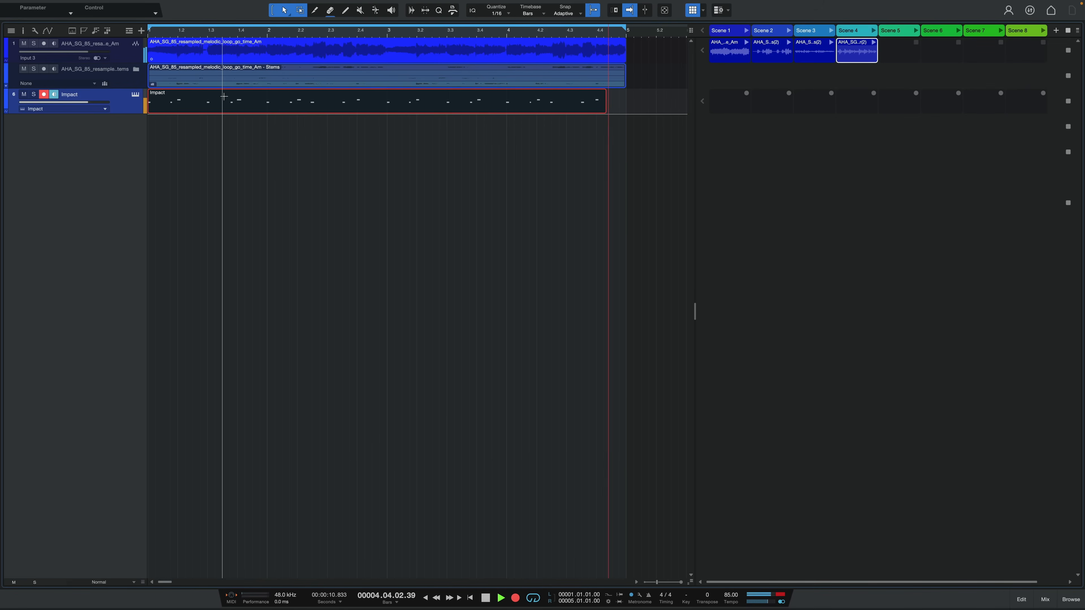
key("space")
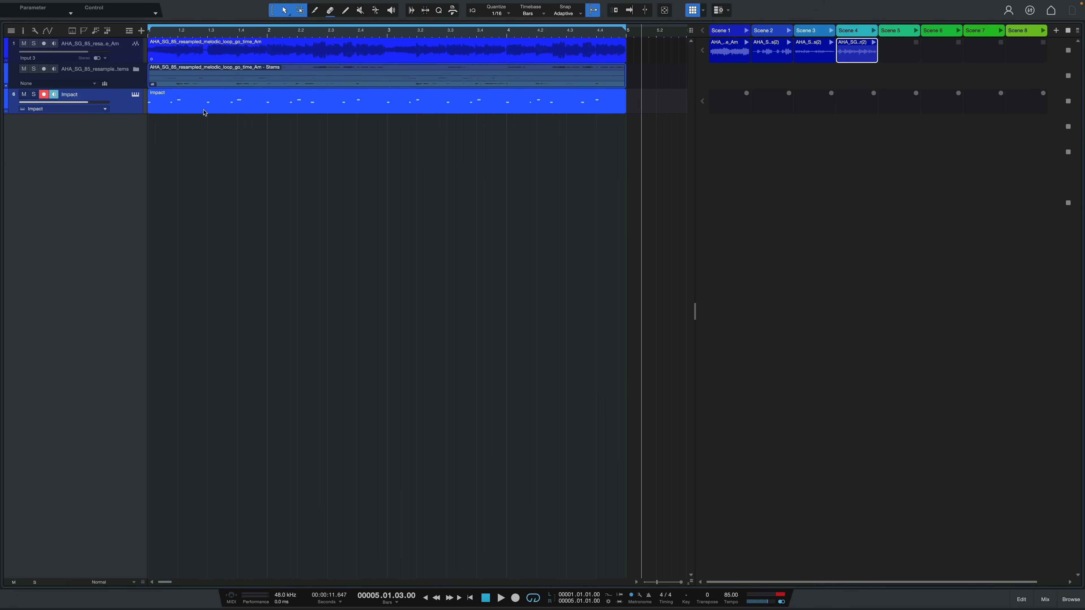
left_click_drag(203, 112, 728, 101)
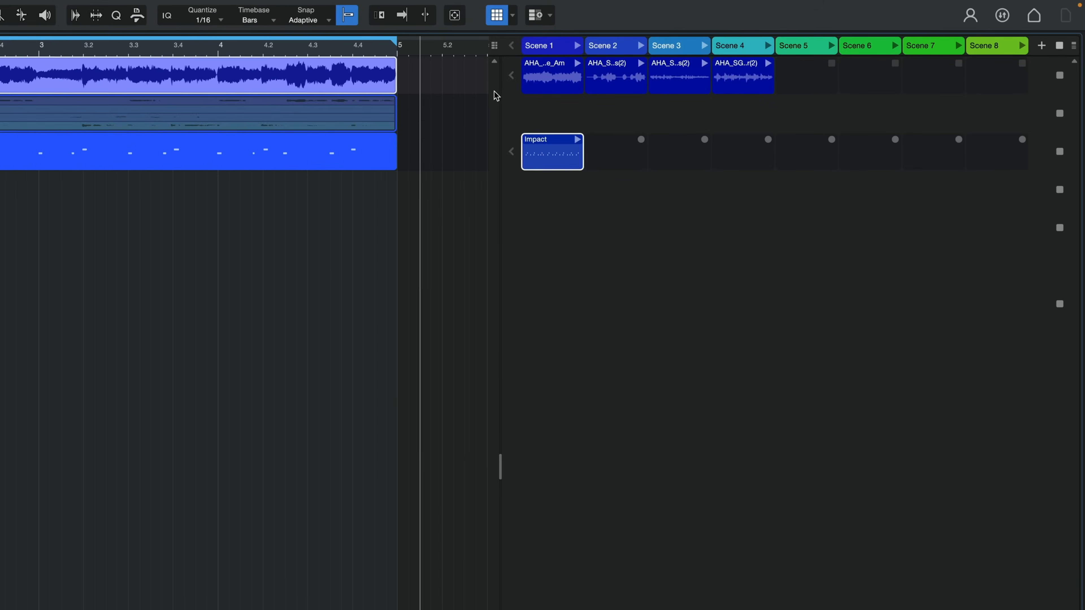
Switch all tracks to launcher playback and return only the Impact track to arrangement playback.
left_click(512, 47)
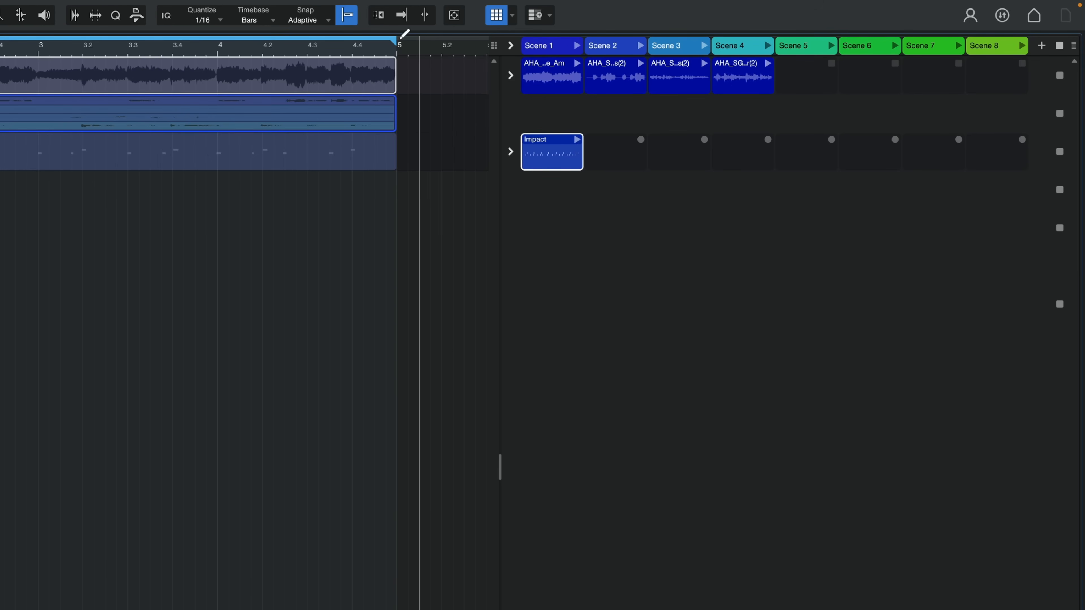
left_click(510, 150)
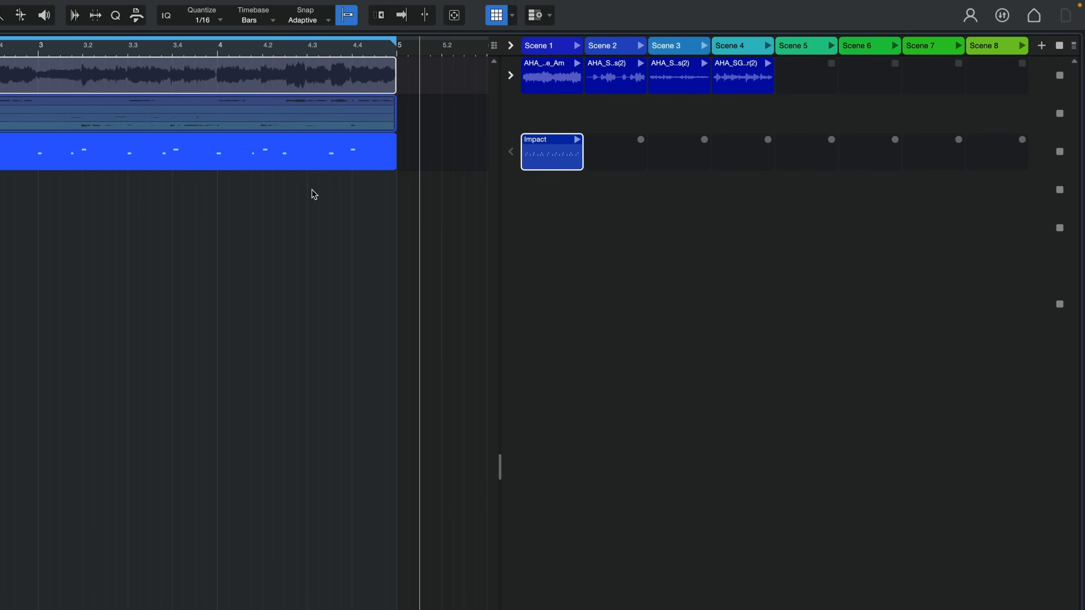
Turn on autoscroll and play the first track's Scene 1 and Scene 3 clips over the arrangement's drums.
key("f")
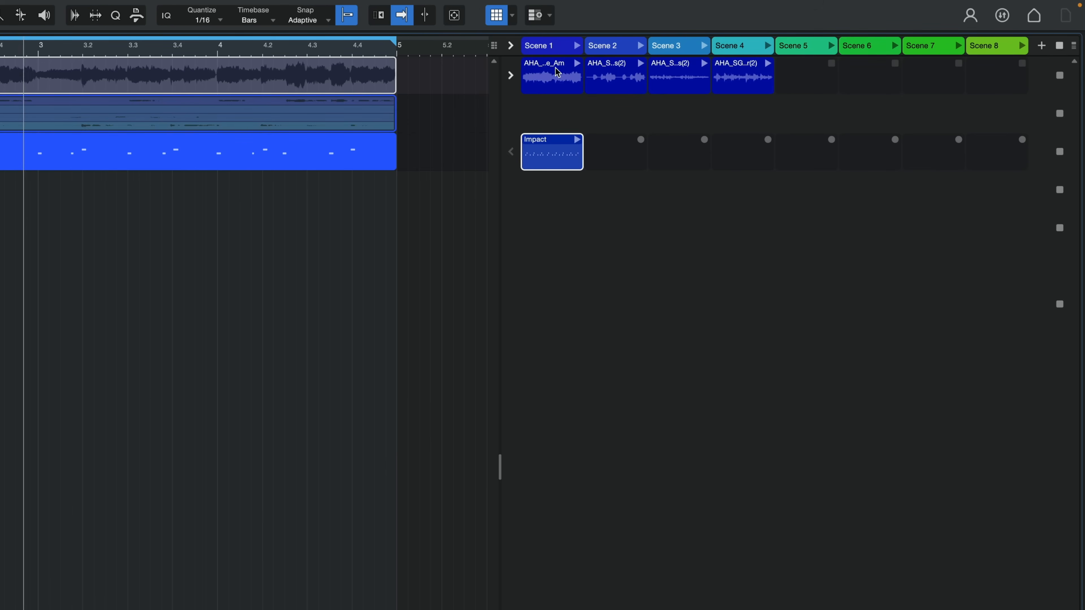
left_click(577, 65)
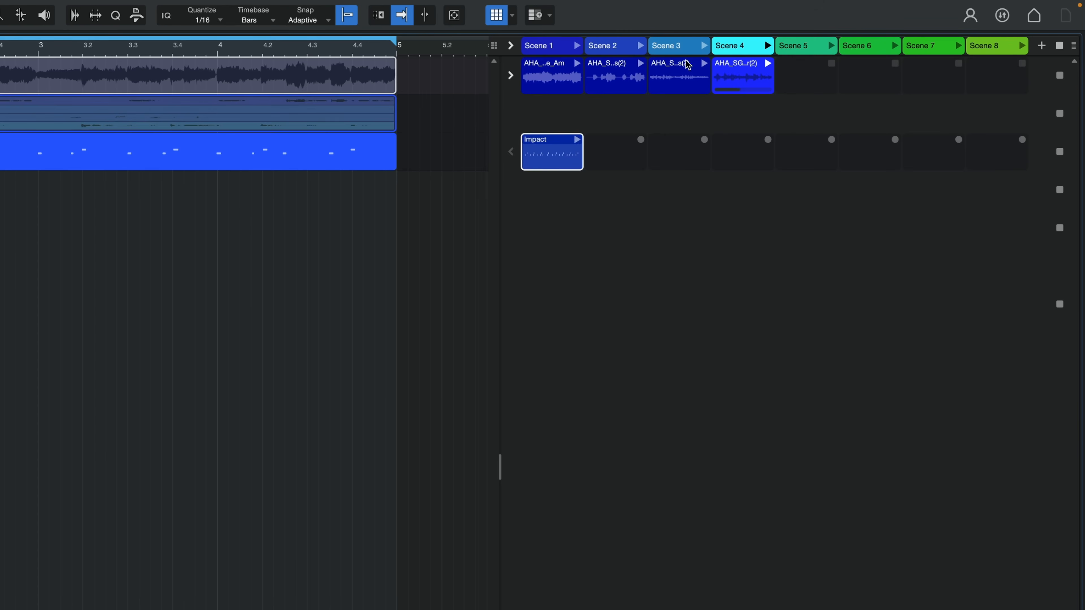
left_click(705, 64)
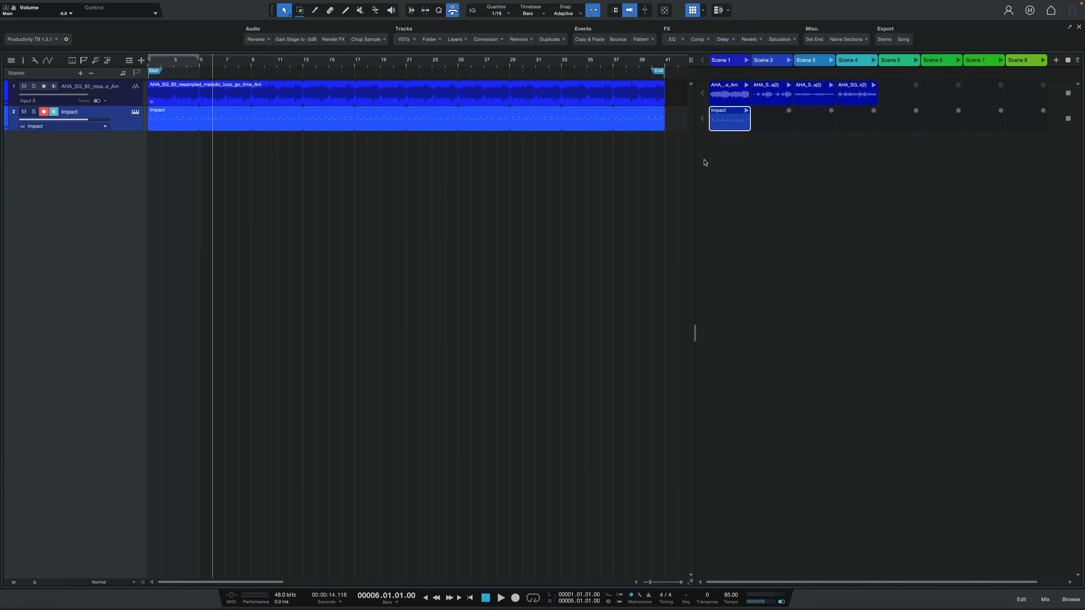
Open the Impact clip of Scene 1 in the editor and select the audio clip above it.
double_click(733, 126)
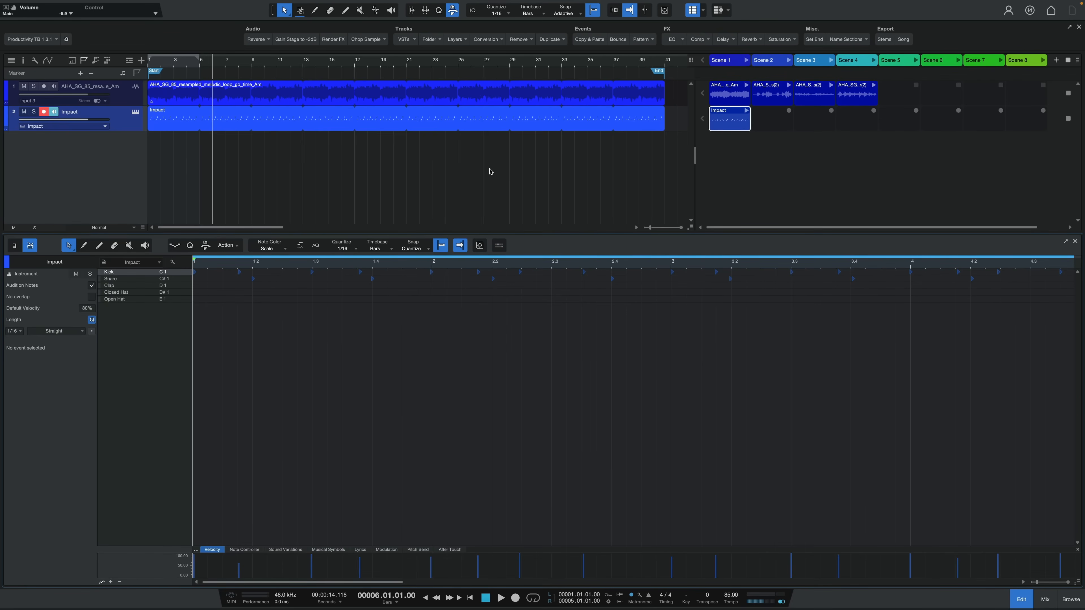
left_click(723, 94)
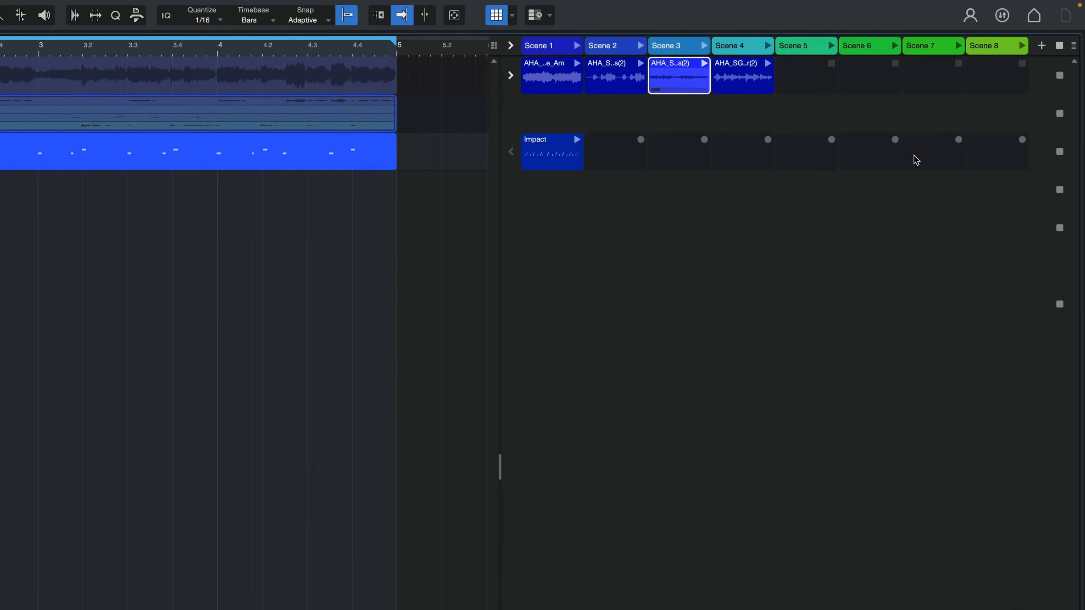
Show the scene playlist and add Scene 1, Scene 3 and Scene 1 again in that order.
left_click(1074, 48)
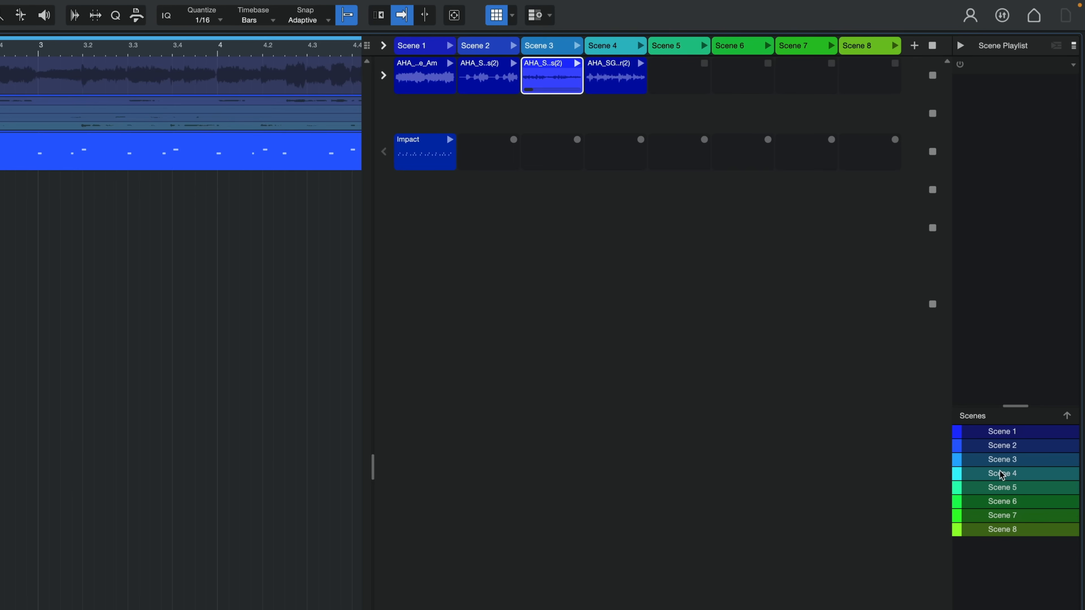
left_click_drag(1005, 437, 1026, 290)
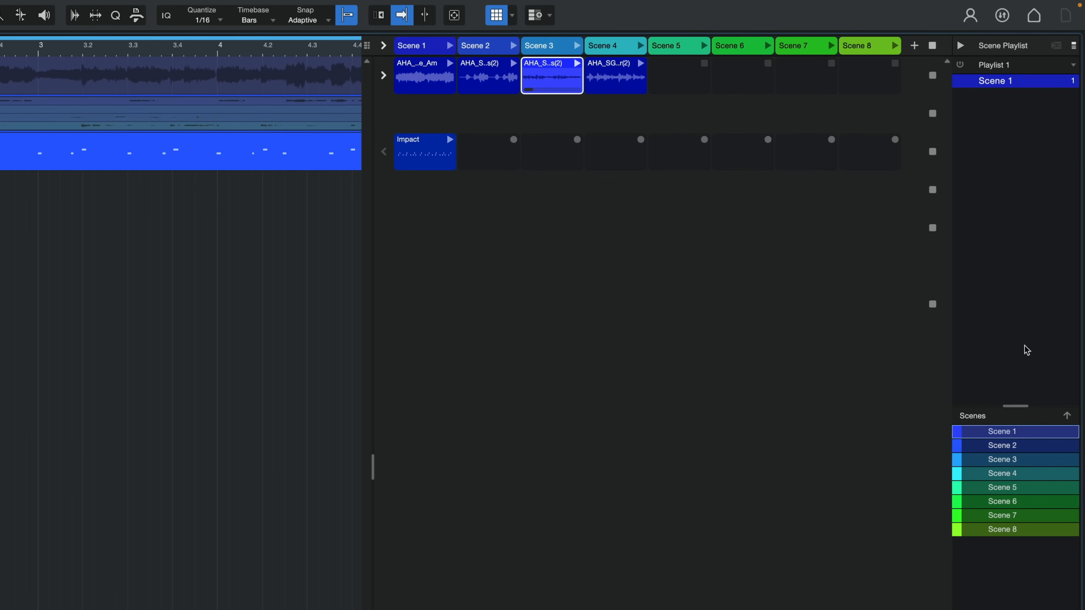
left_click(1002, 443)
left_click_drag(999, 458, 1002, 219)
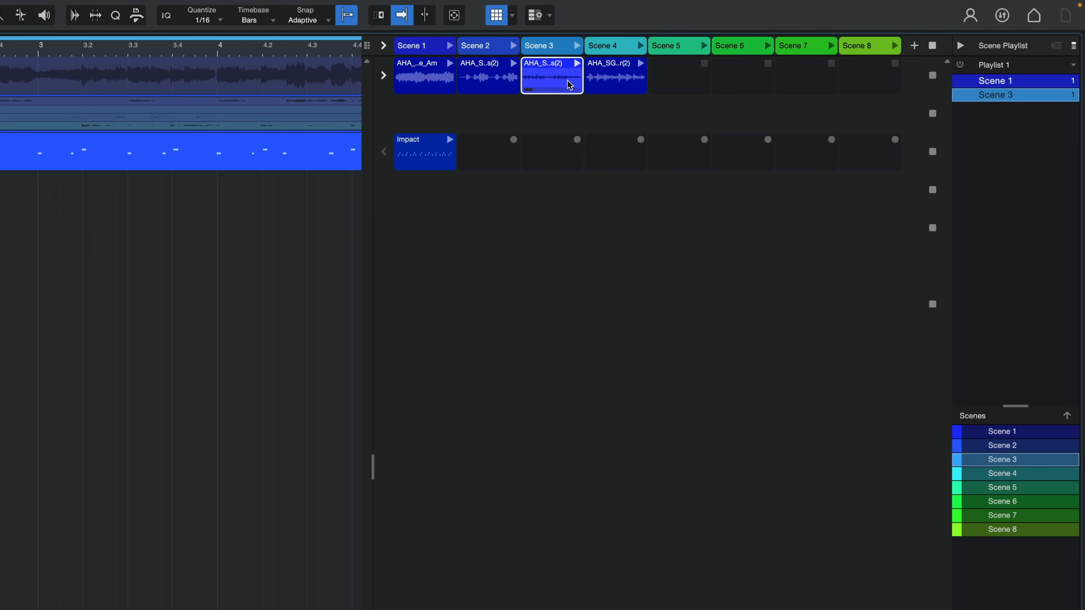
left_click_drag(1019, 438, 1001, 251)
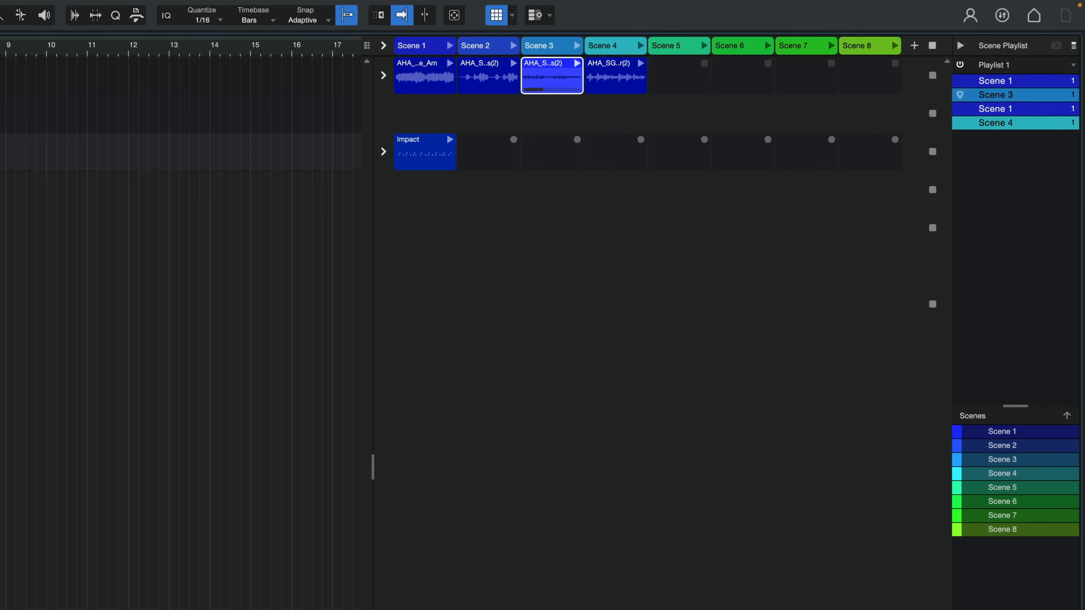
Insert Playlist 1 into the song using the Insert At Cursor mode, and undo the insertion.
left_click(1074, 66)
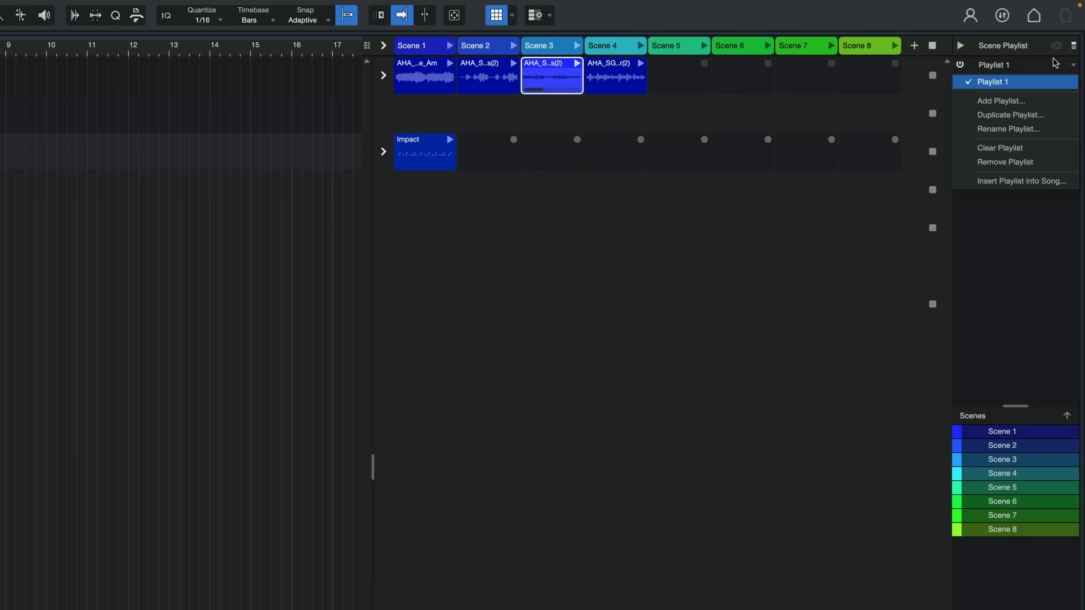
left_click(1009, 183)
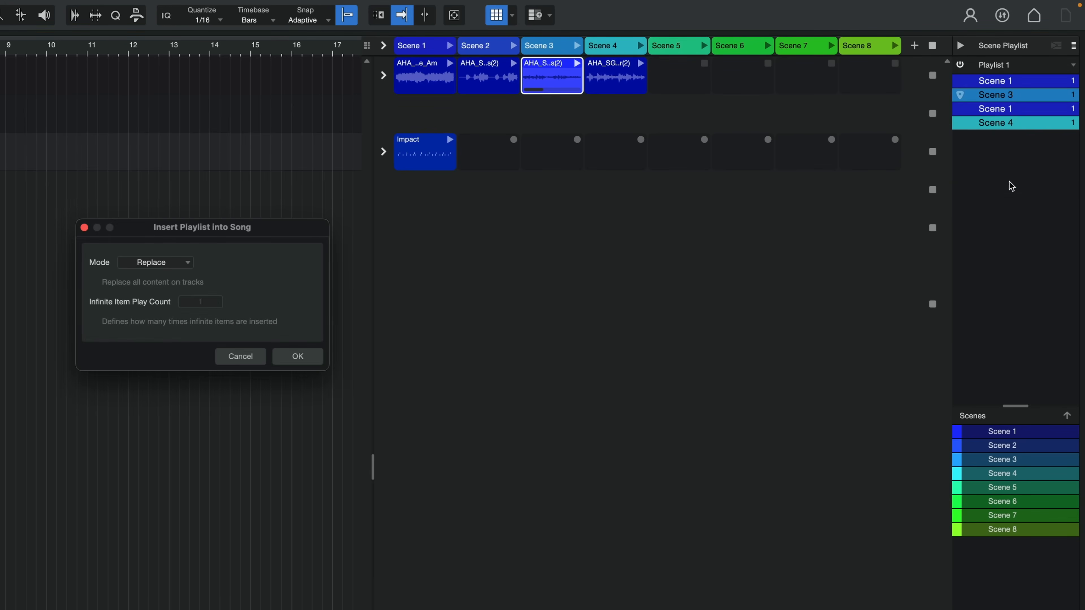
left_click(172, 272)
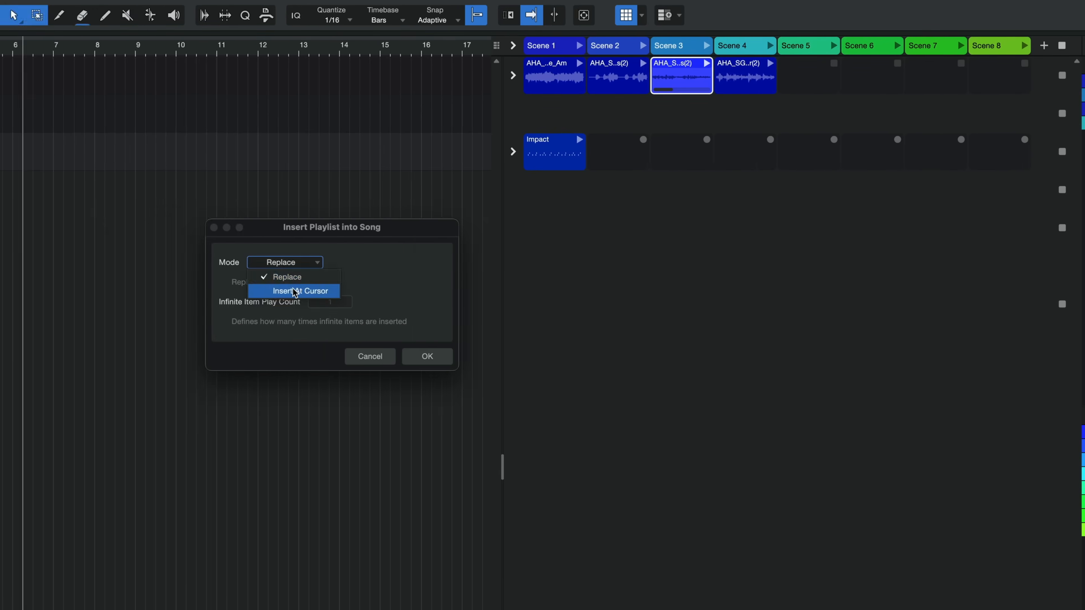
left_click(171, 291)
left_click(295, 361)
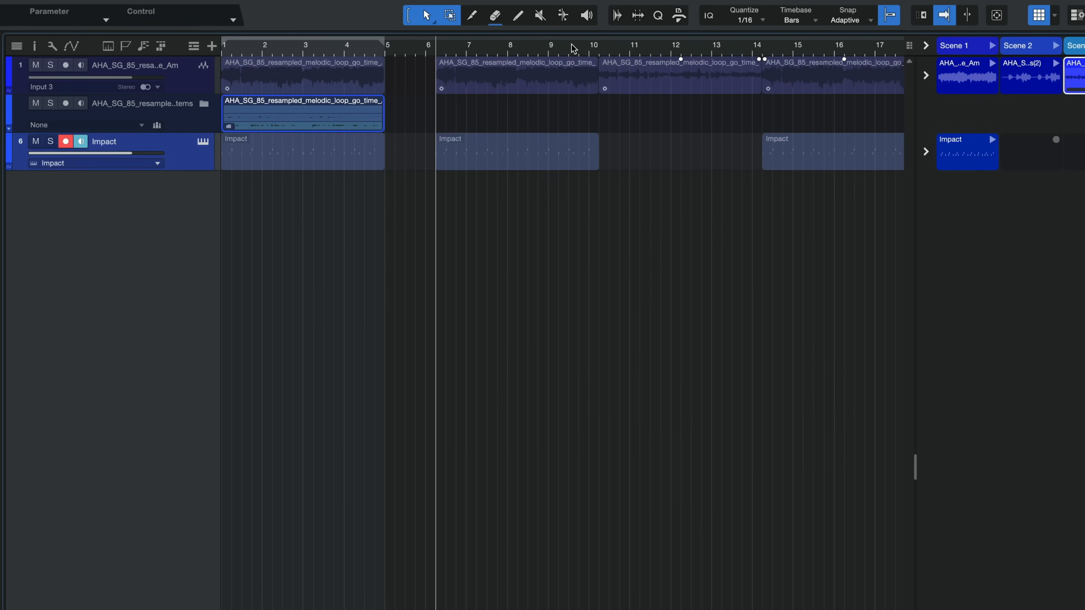
scroll(562, 43, "down", 4)
key("ctrl+z")
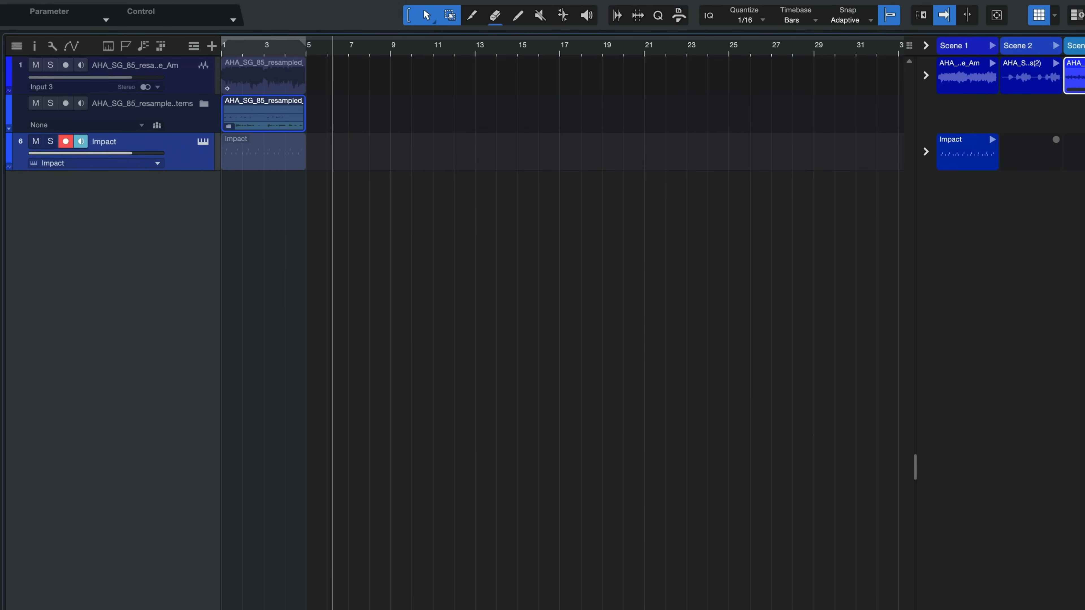
Insert the playlist into the song using the Replace mode, and return playback of all tracks to the arrangement.
left_click(703, 264)
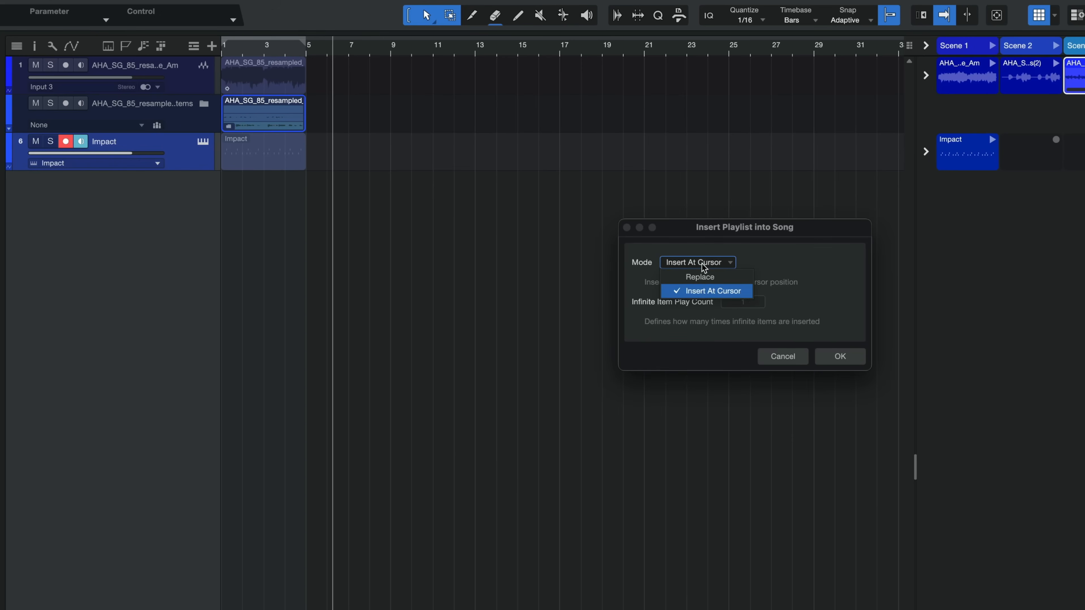
left_click(701, 276)
left_click(838, 358)
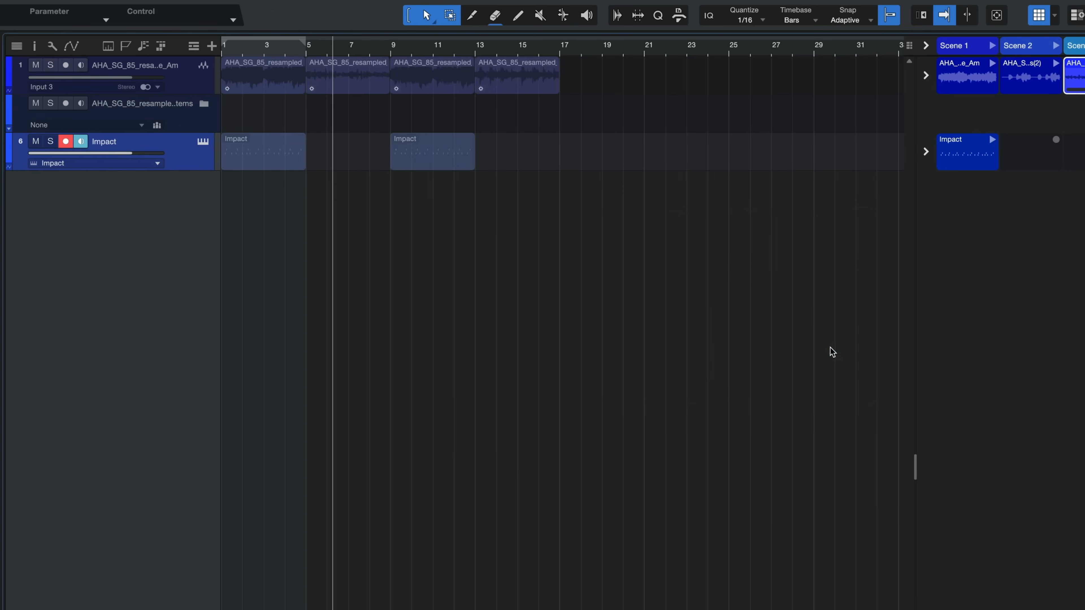
left_click(925, 46)
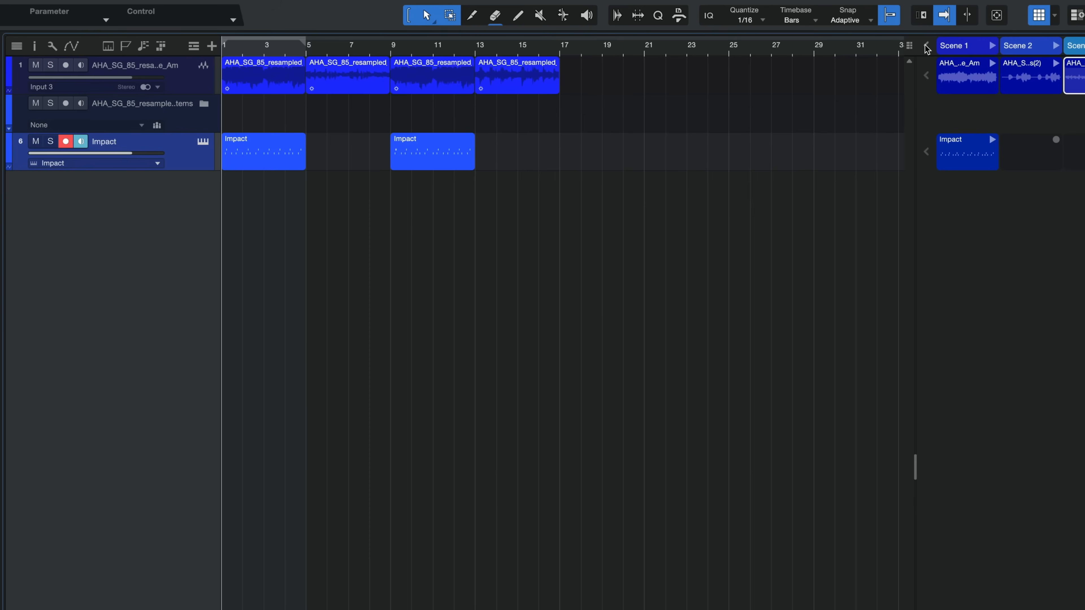
Play the inserted arrangement from the start, jumping to the section starts at bars 5, 9 and 13.
key("space")
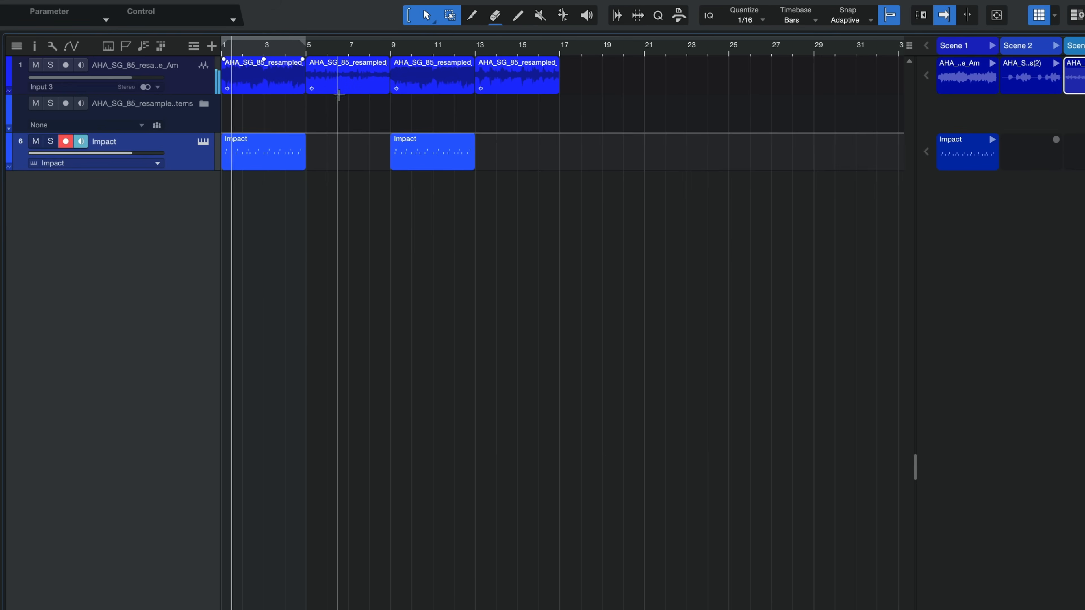
left_click(306, 52)
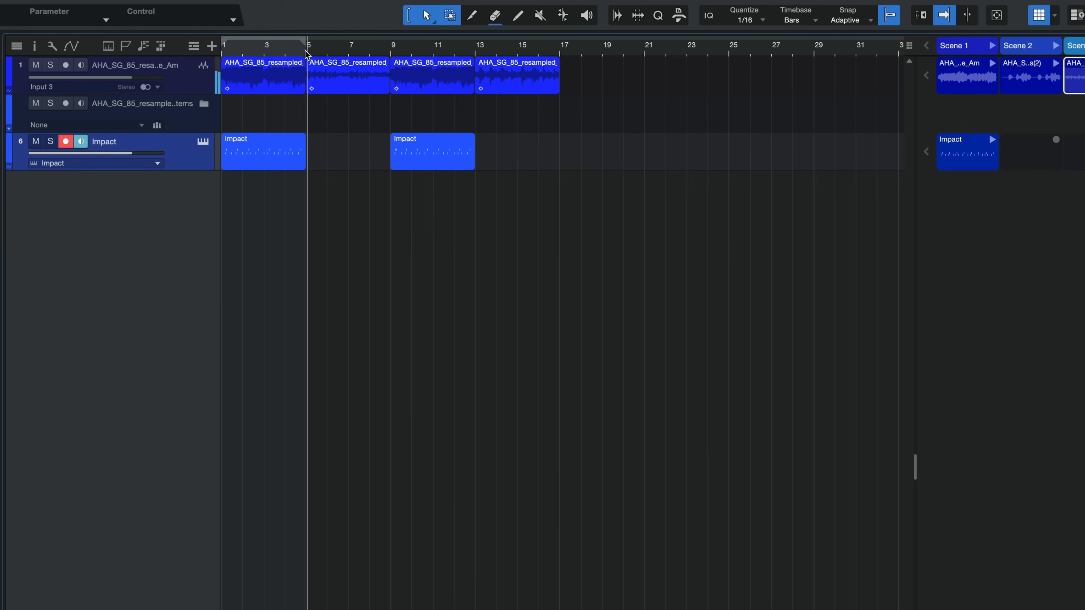
left_click(392, 51)
left_click(476, 51)
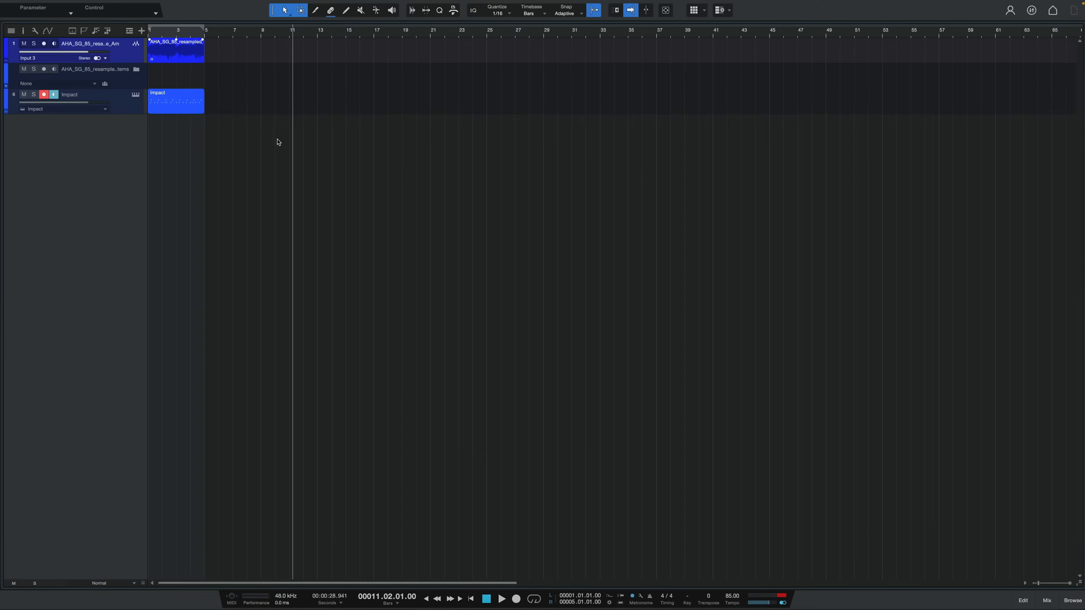
Select the audio loop event on the first track and duplicate it repeatedly along the timeline.
left_click_drag(296, 65, 210, 58)
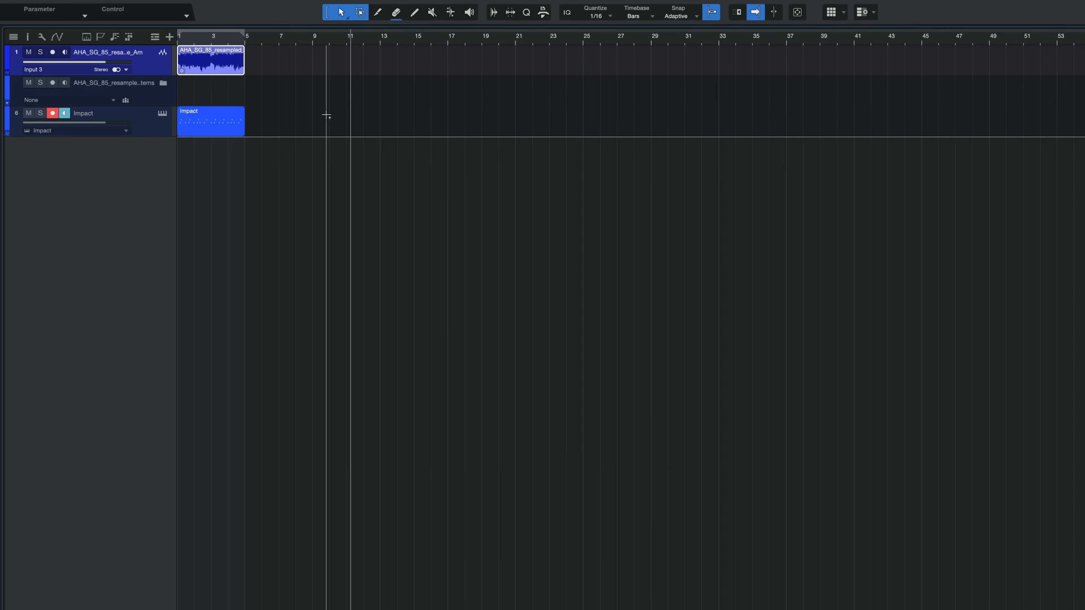
key("d")
key("d")
key("d")
key("d")
left_click_drag(577, 62, 148, 55)
key("d")
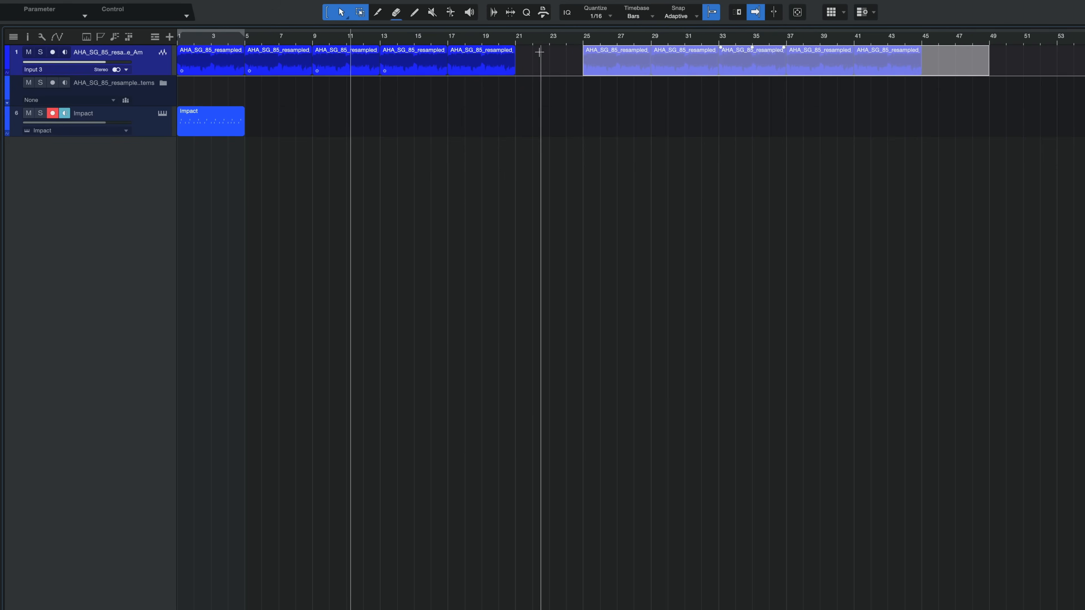
Undo the duplications of the audio loop so only the event at bar 1 remains.
key("ctrl+z")
key("ctrl+z")
key("ctrl+z")
key("ctrl+z")
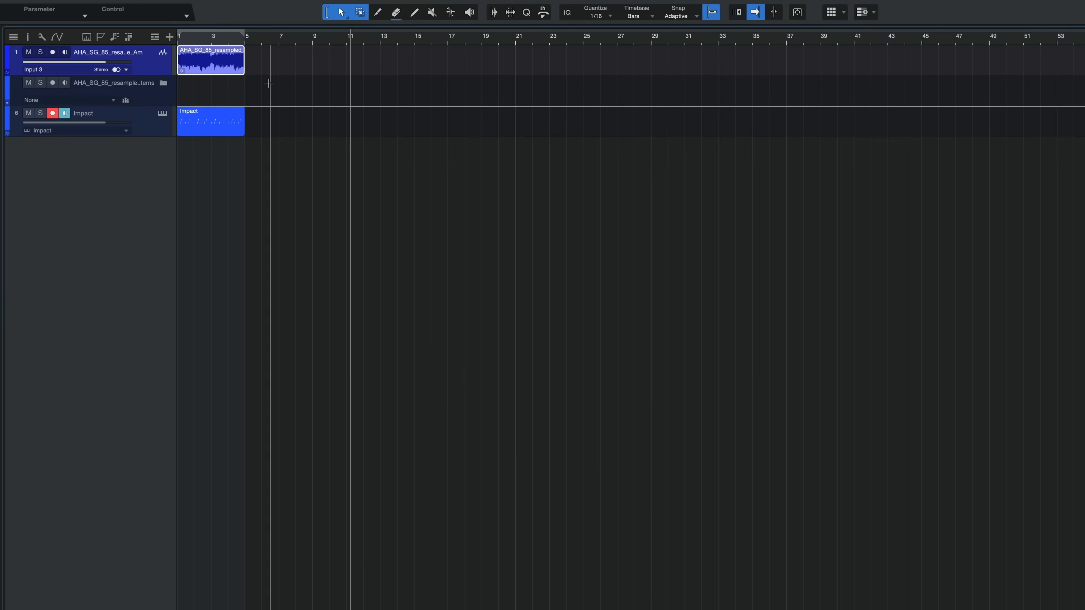
Extend the audio loop and the Impact part as looped events to bar 49, and undo both extensions.
left_click_drag(266, 85, 311, 111)
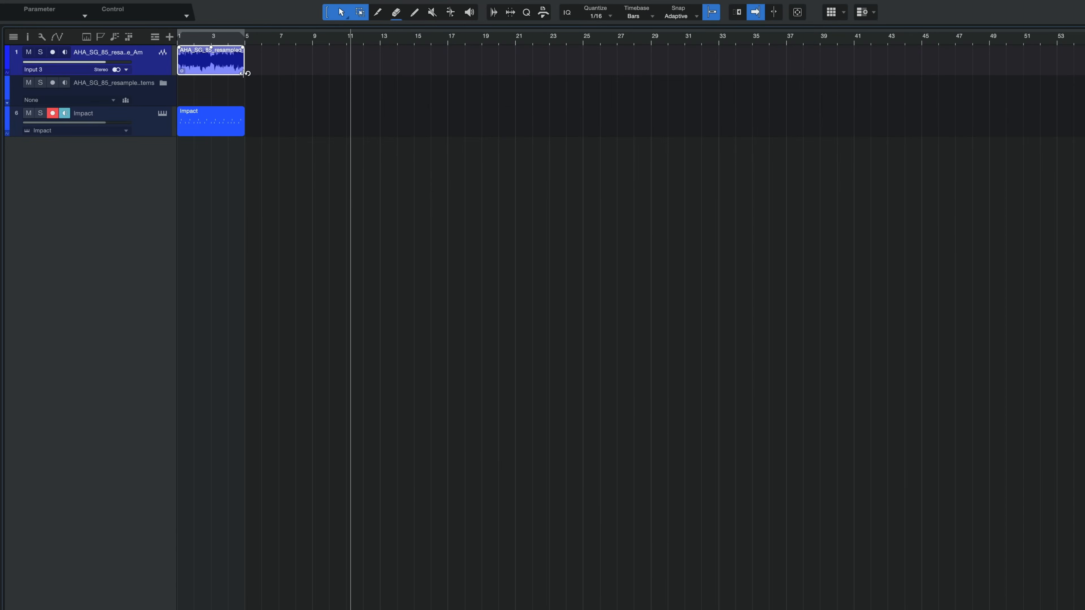
left_click_drag(578, 276, 598, 277)
left_click_drag(257, 75, 989, 80)
left_click_drag(245, 133, 984, 142)
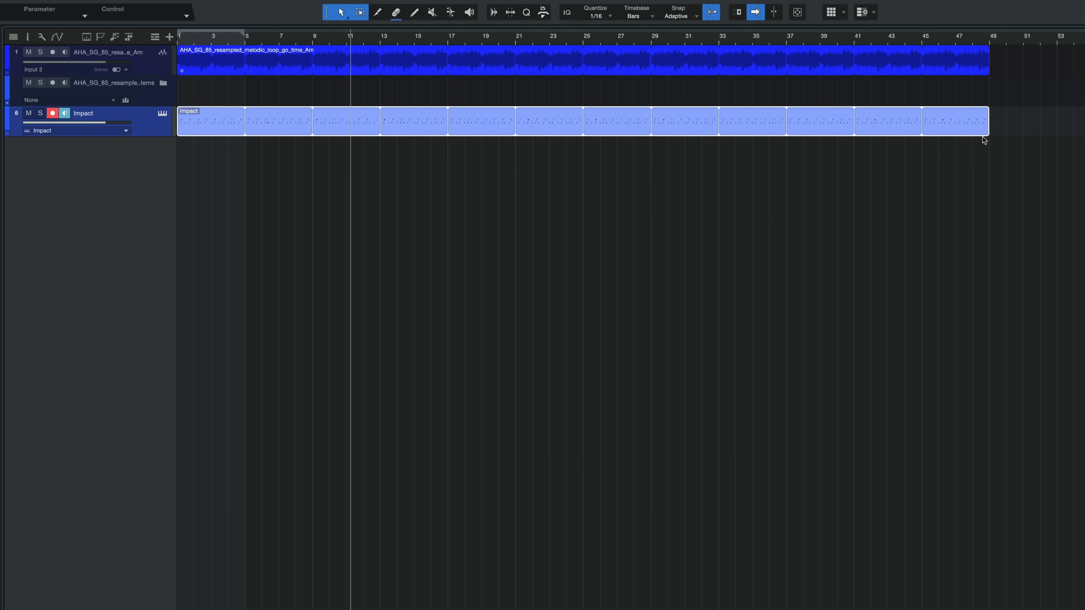
left_click(568, 40)
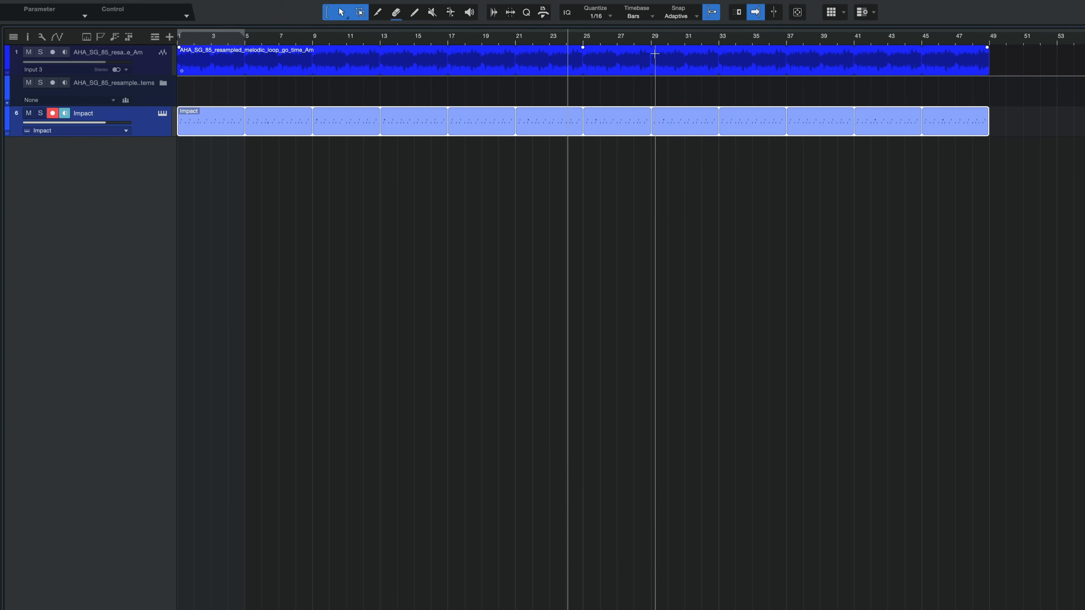
key("ctrl+z")
key("ctrl+z")
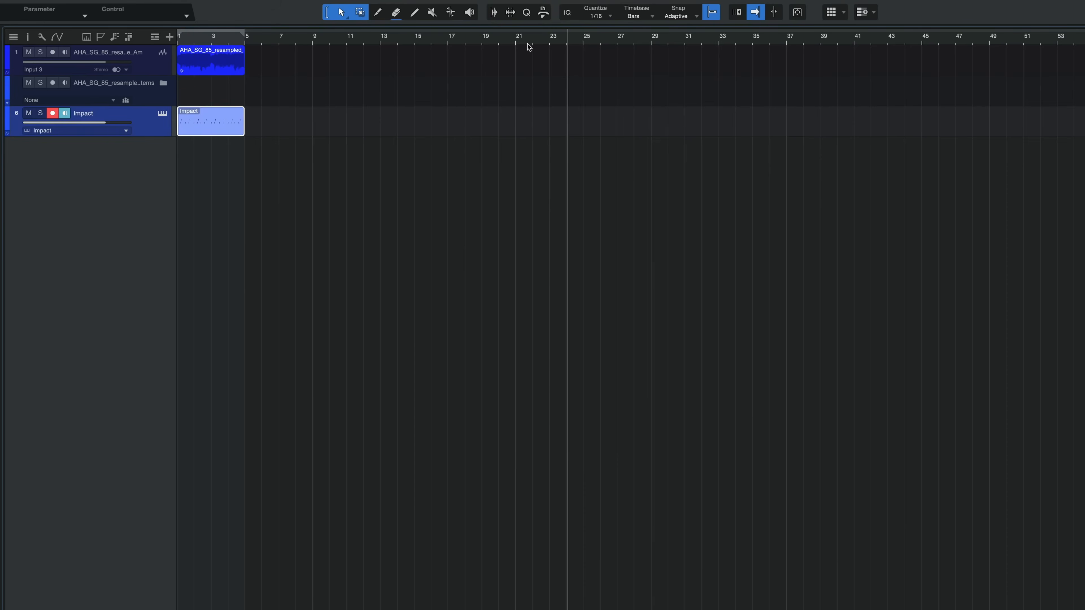
Show the macro toolbar, run the Set End macro and move the song's End marker to bar 41.
left_click(542, 12)
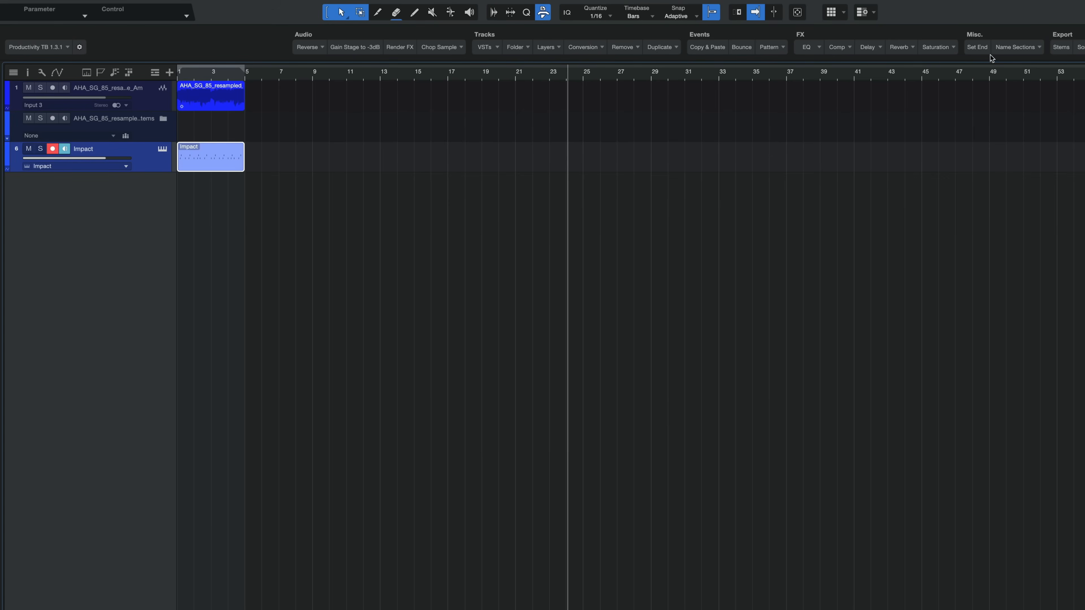
left_click(979, 47)
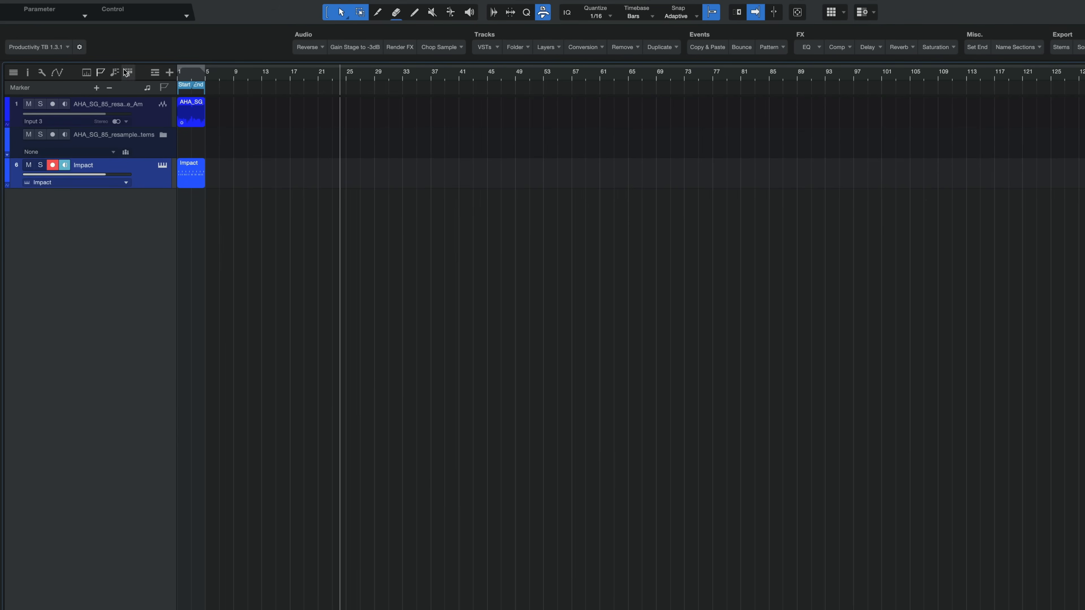
mouse_move(205, 88)
left_mouse_down()
mouse_move(523, 92)
mouse_move(462, 93)
left_mouse_up()
left_click_drag(227, 74, 248, 97)
Select the audio loop and Impact events together and loop them up to the End marker.
left_click(220, 233)
left_click_drag(221, 237, 218, 99)
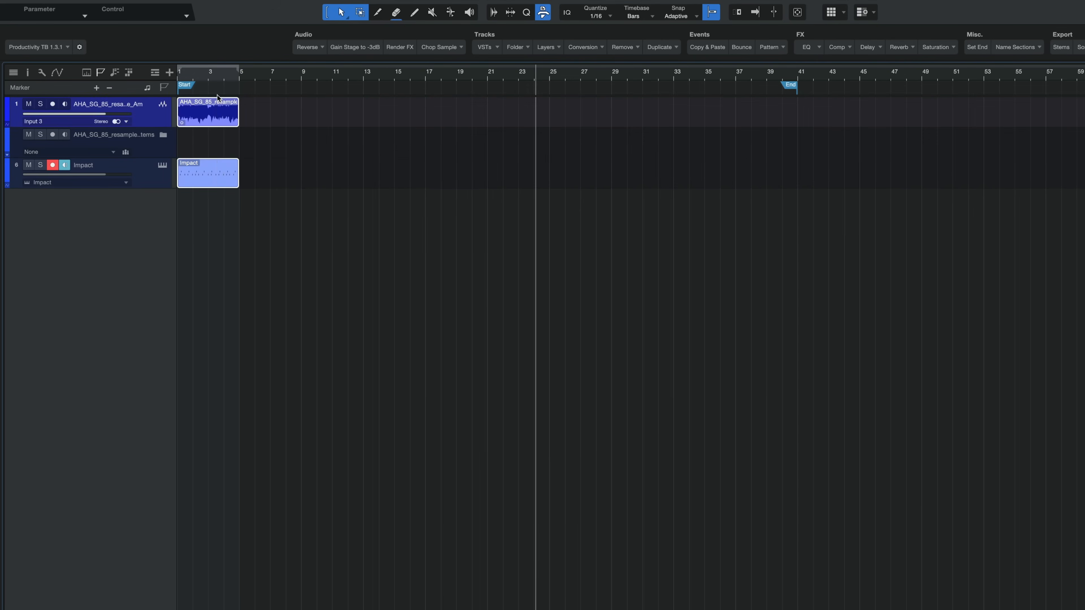
right_click(213, 117)
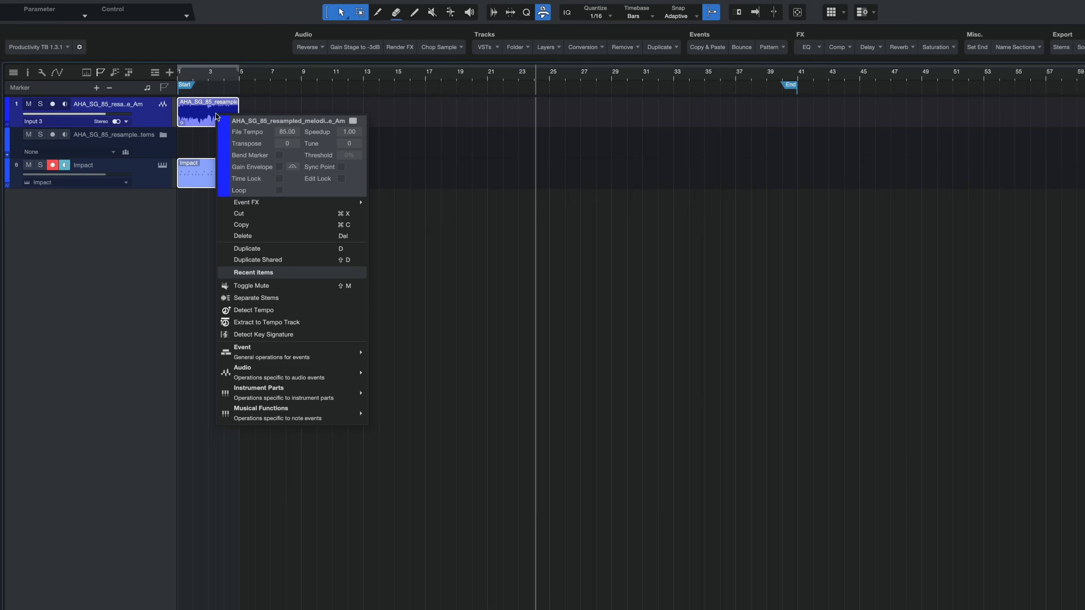
left_click(279, 190)
left_click(699, 309)
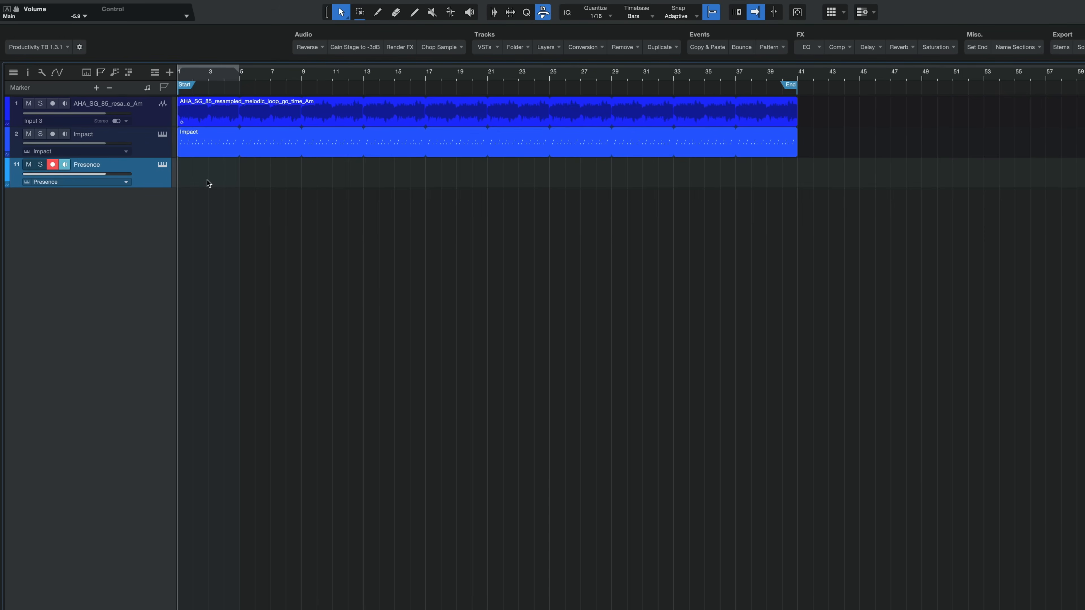
Create a part on the Presence track and set the scale to D Major in an enlarged note editor.
double_click(200, 172)
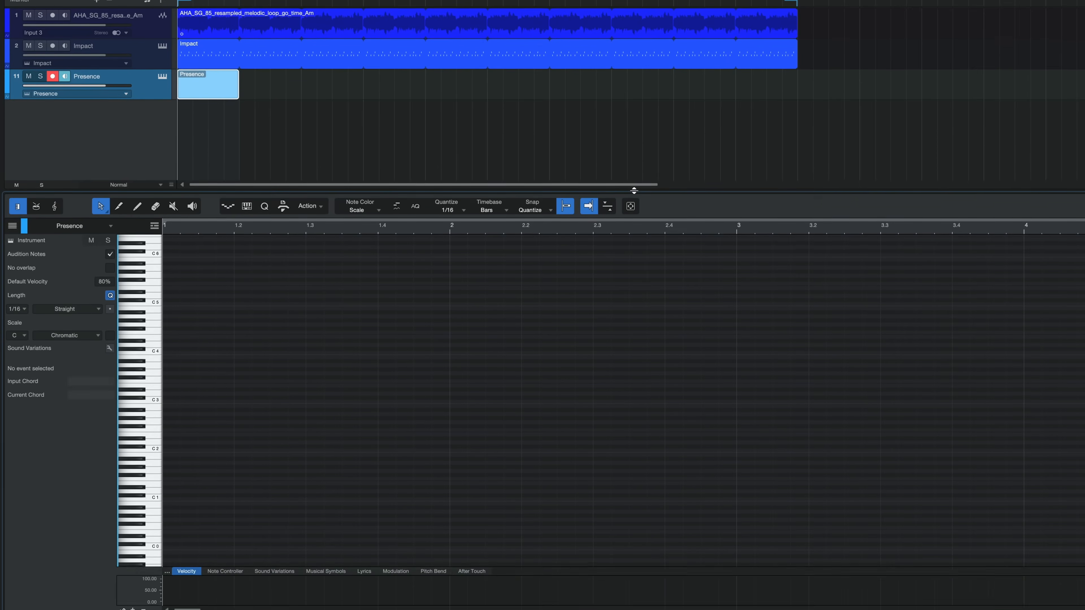
left_click_drag(634, 190, 641, 113)
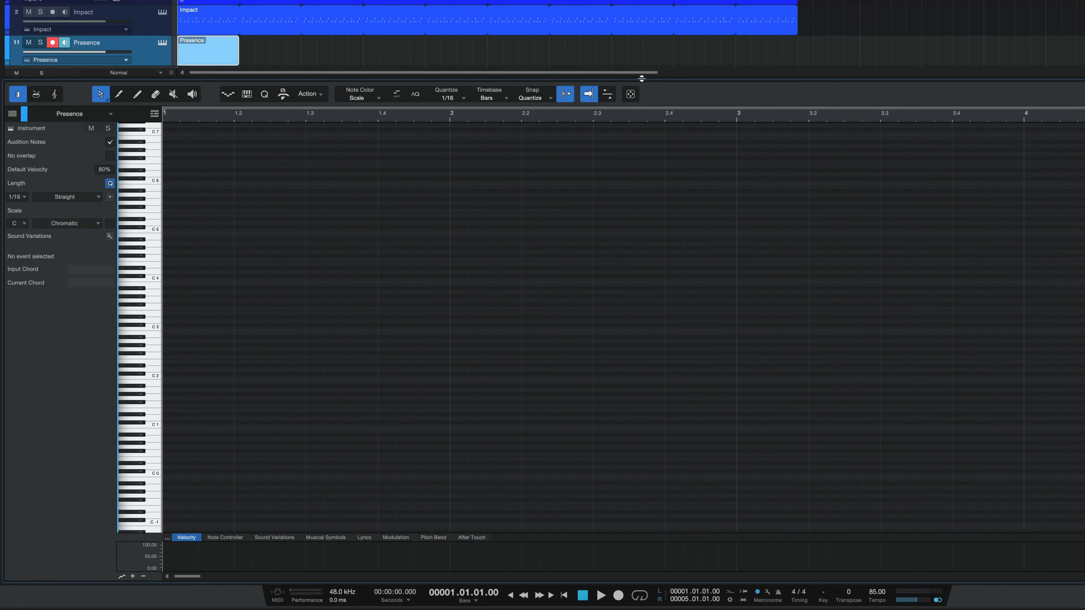
left_click(21, 226)
left_click(29, 258)
left_click(71, 223)
left_click(68, 280)
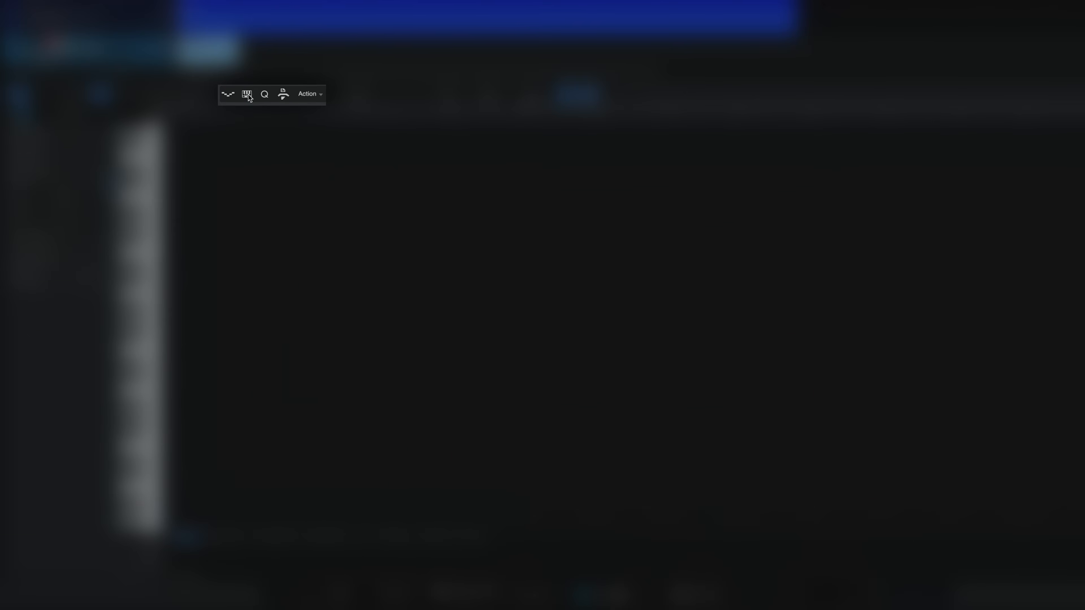
Show the scale options, set the root note to C, and toggle Snap to Scale off and on again.
left_click(248, 94)
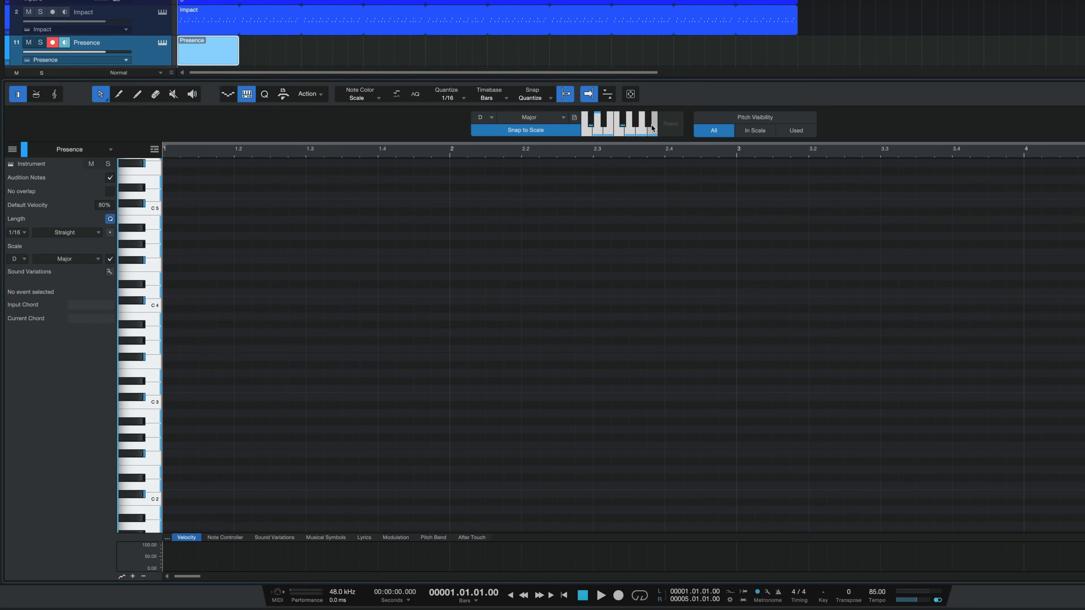
left_click(491, 119)
left_click(495, 130)
left_click(525, 133)
left_click(527, 132)
Toggle individual notes of the C Major scale to customize it, and choose to store it as a preset.
left_click(605, 122)
left_click(636, 123)
left_click(622, 122)
left_click(574, 118)
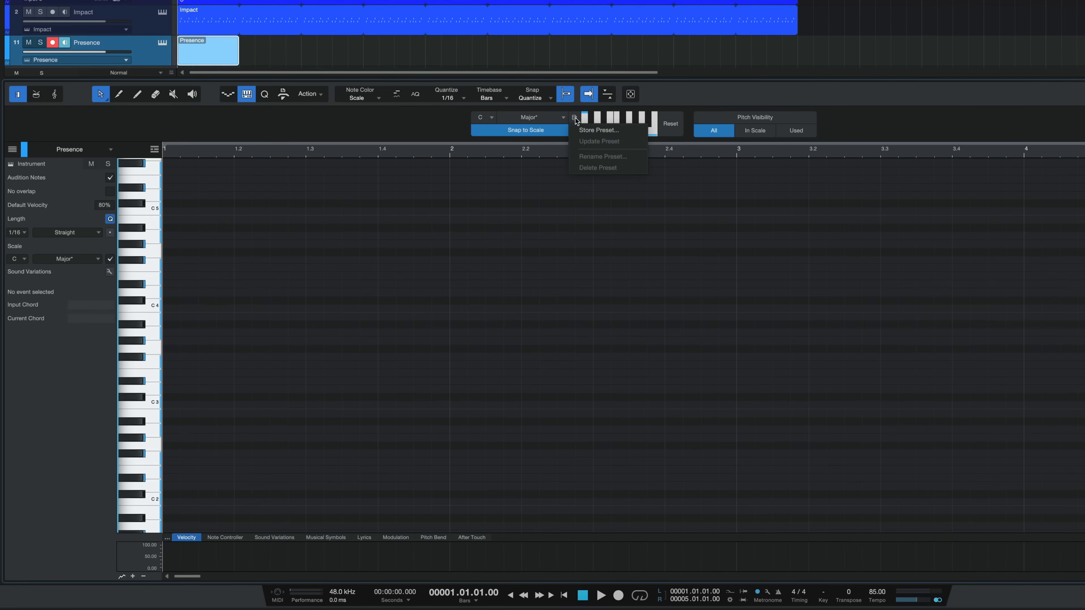
left_click(623, 128)
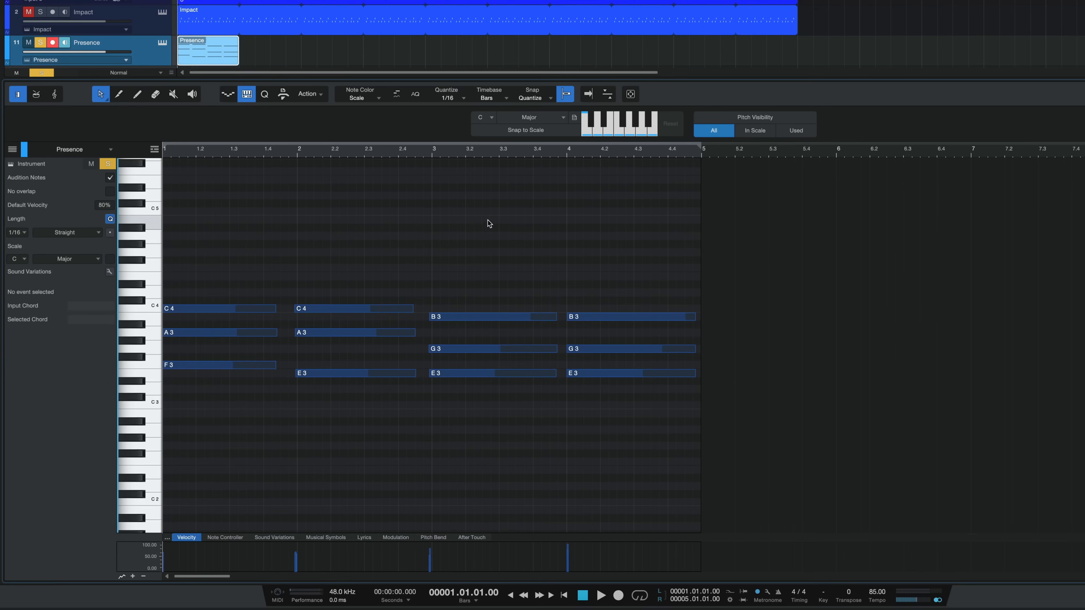
Move the third chord's B 3 note up to C# 4 and return the playback position to the start.
left_click_drag(480, 319, 481, 301)
left_click(472, 323)
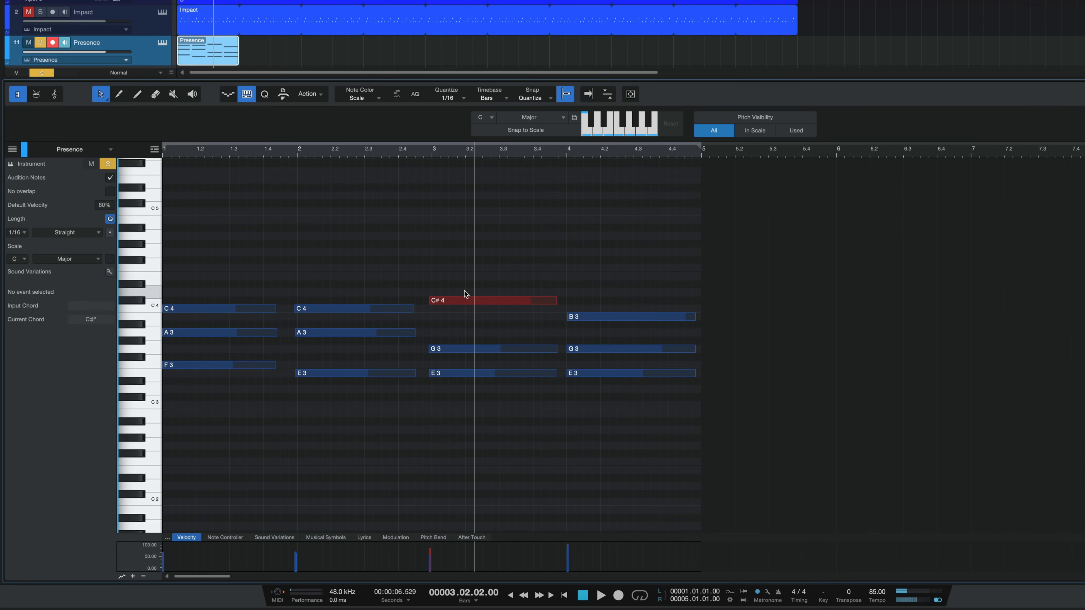
left_click(365, 97)
left_click(466, 292)
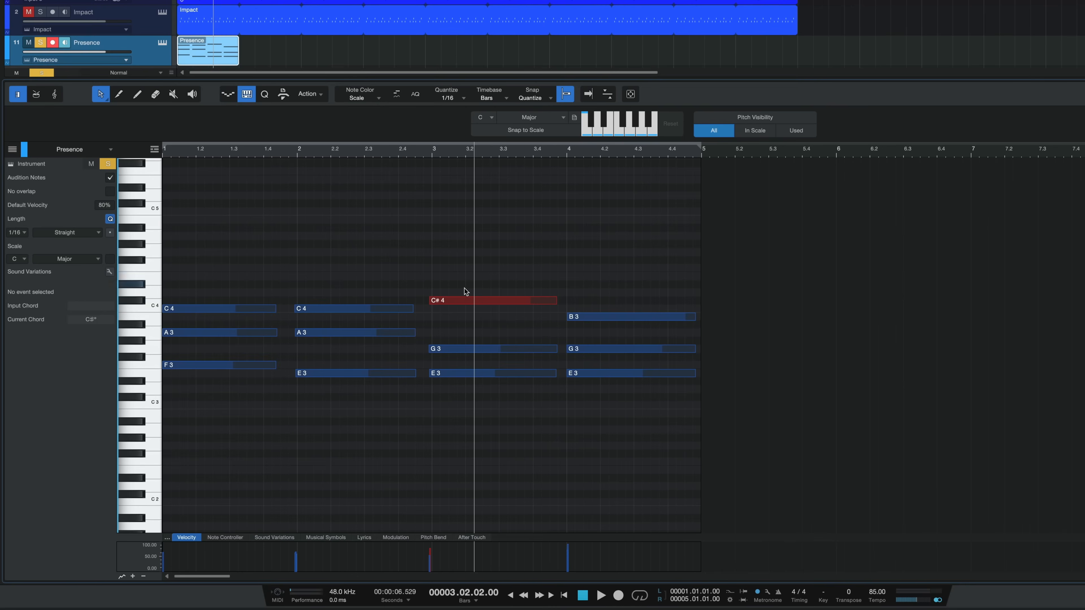
key("Home")
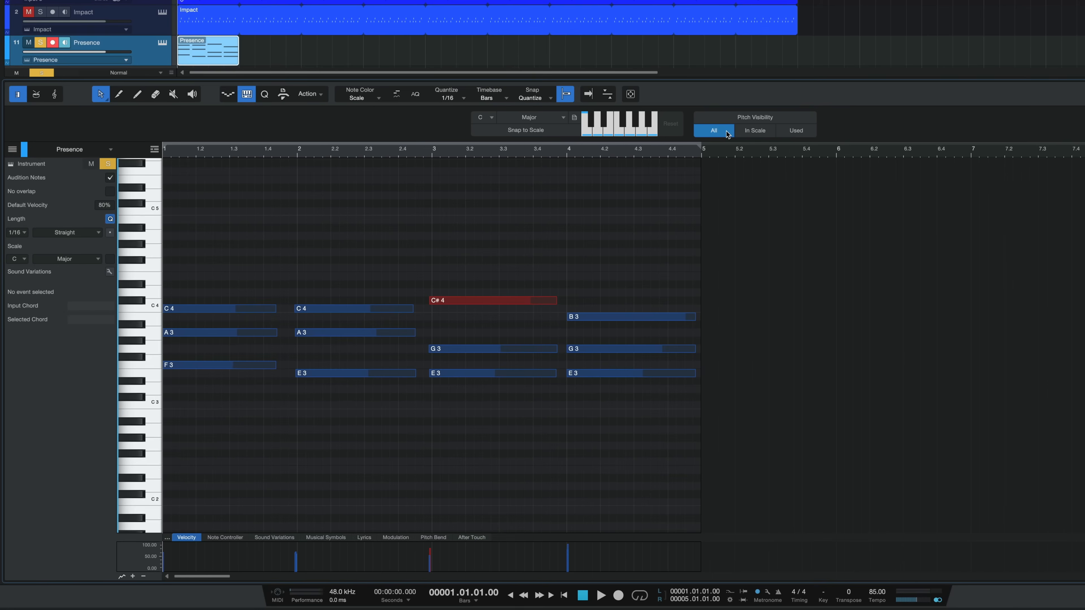
Turn on Snap to Scale and switch Pitch Visibility first to Used and finally to In Scale.
left_click(528, 131)
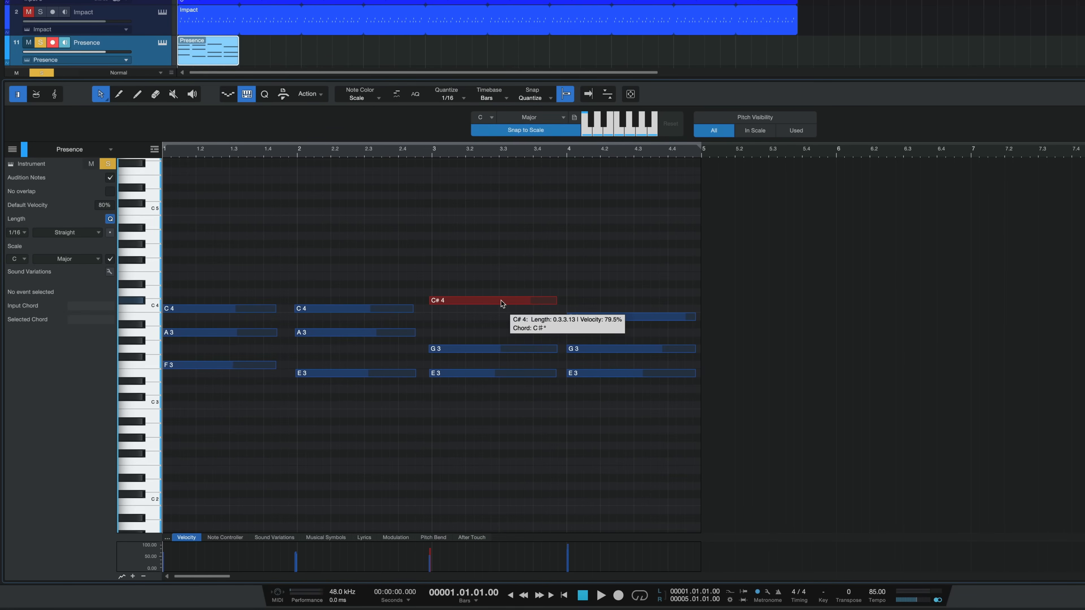
left_click(808, 131)
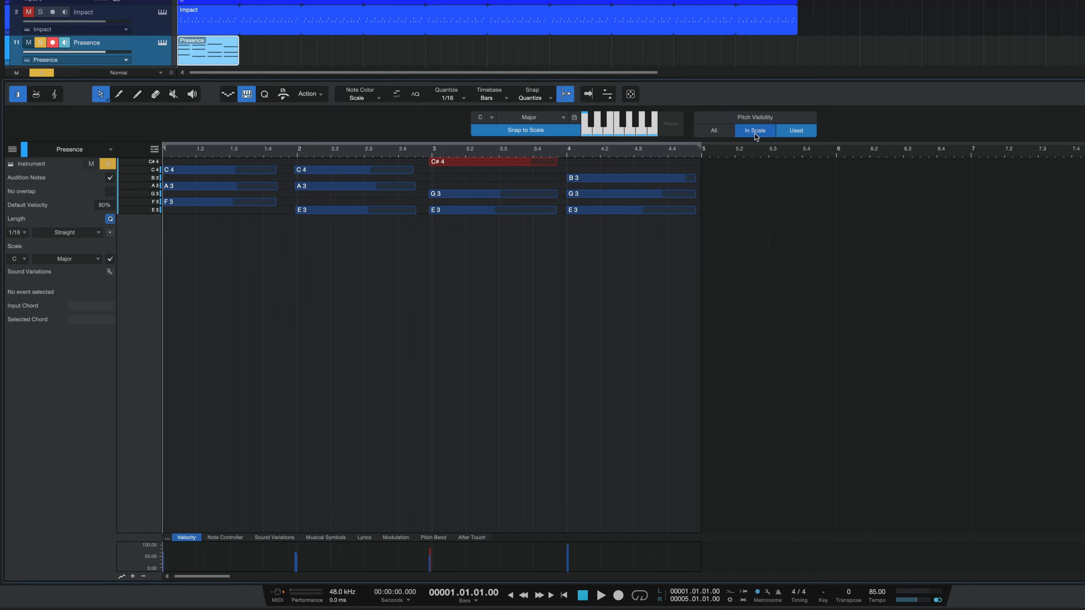
left_click(755, 133)
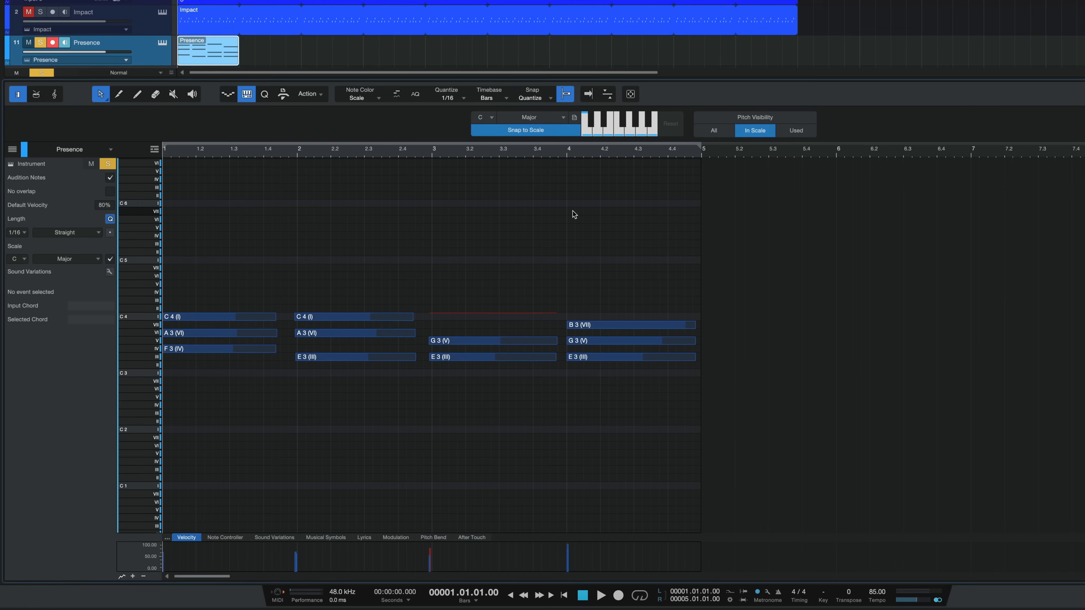
left_click_drag(437, 296, 478, 312)
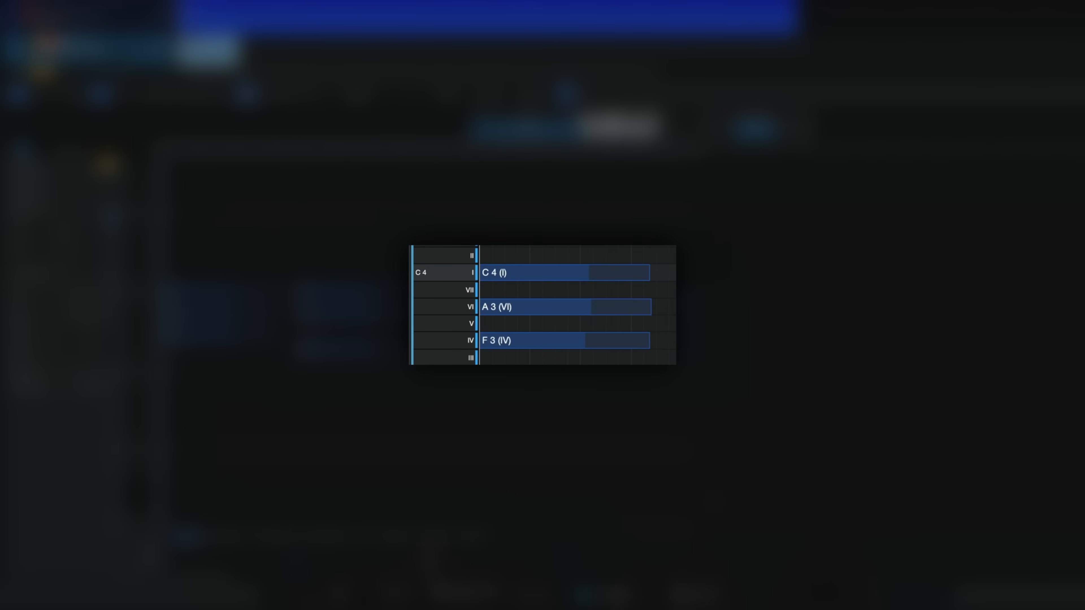
Select the first chord's F 3, A 3 and C 4 notes one by one to examine their scale degrees.
left_click(555, 307)
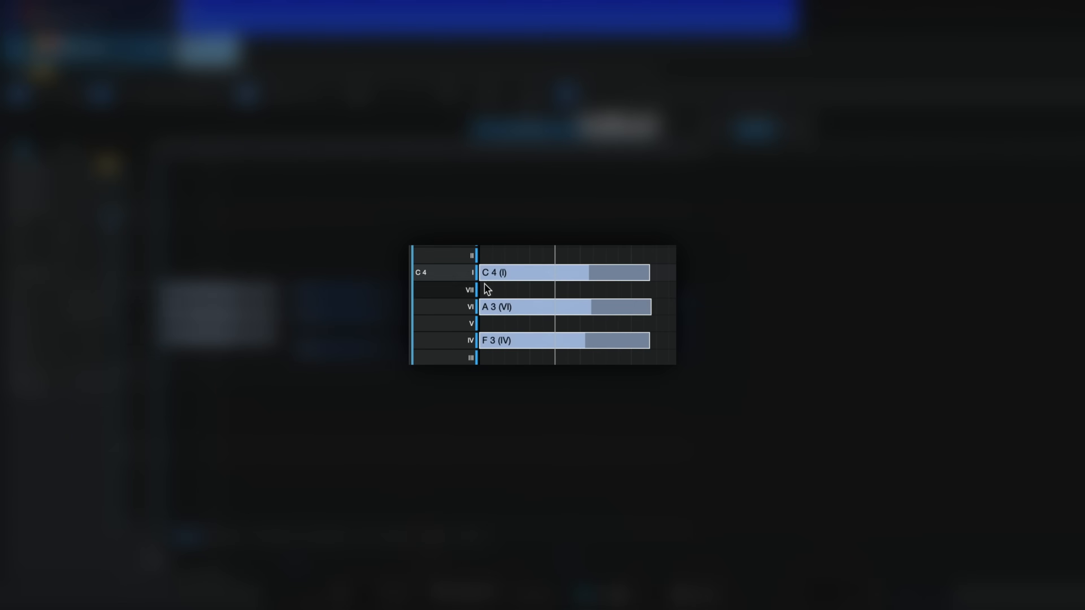
left_click(506, 357)
left_click(506, 344)
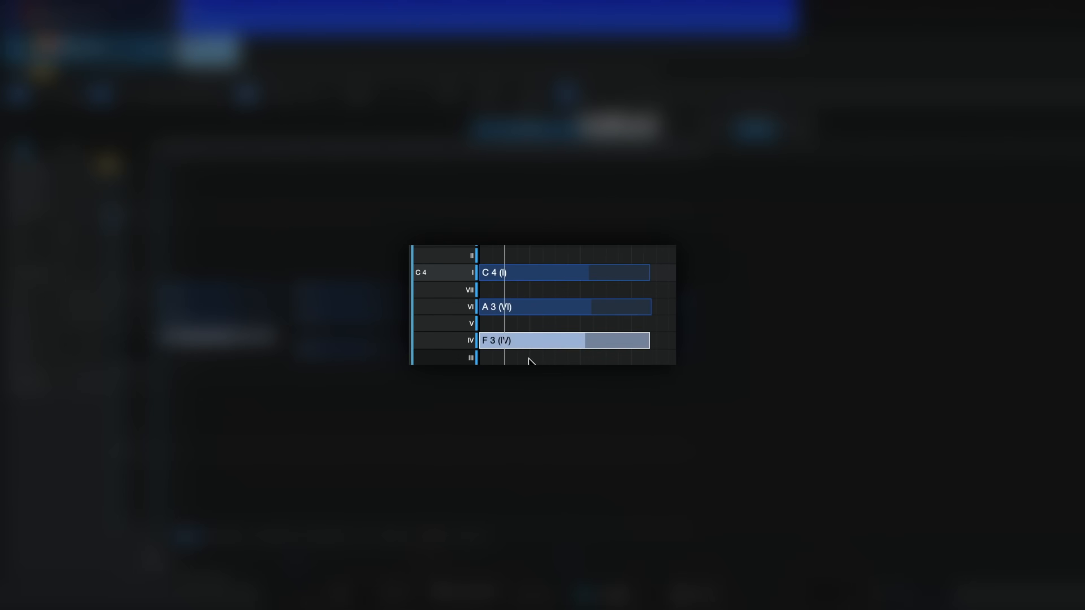
left_click(530, 308)
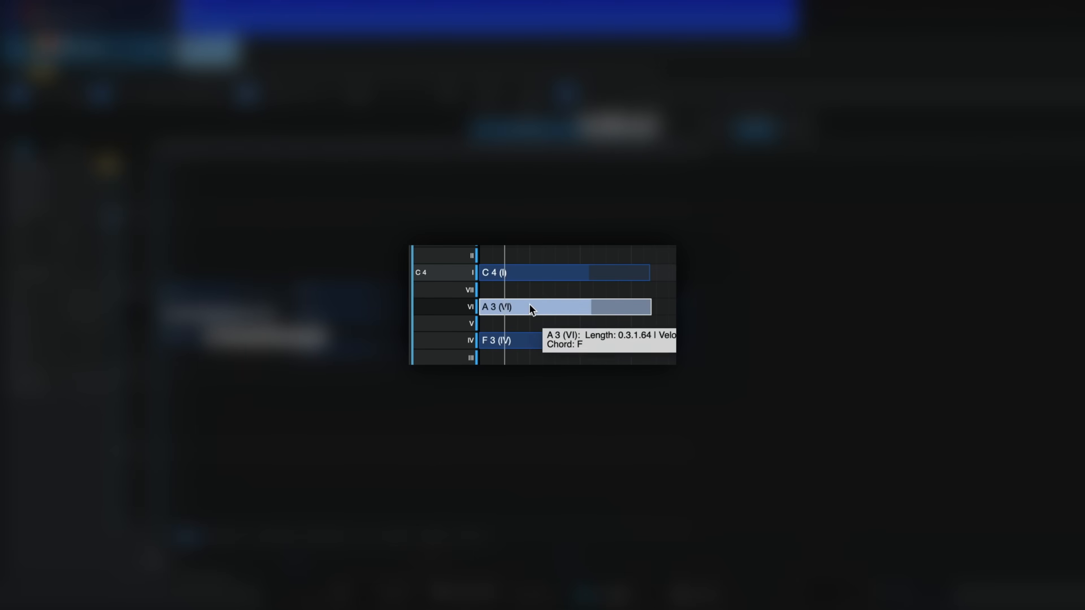
left_click(528, 278)
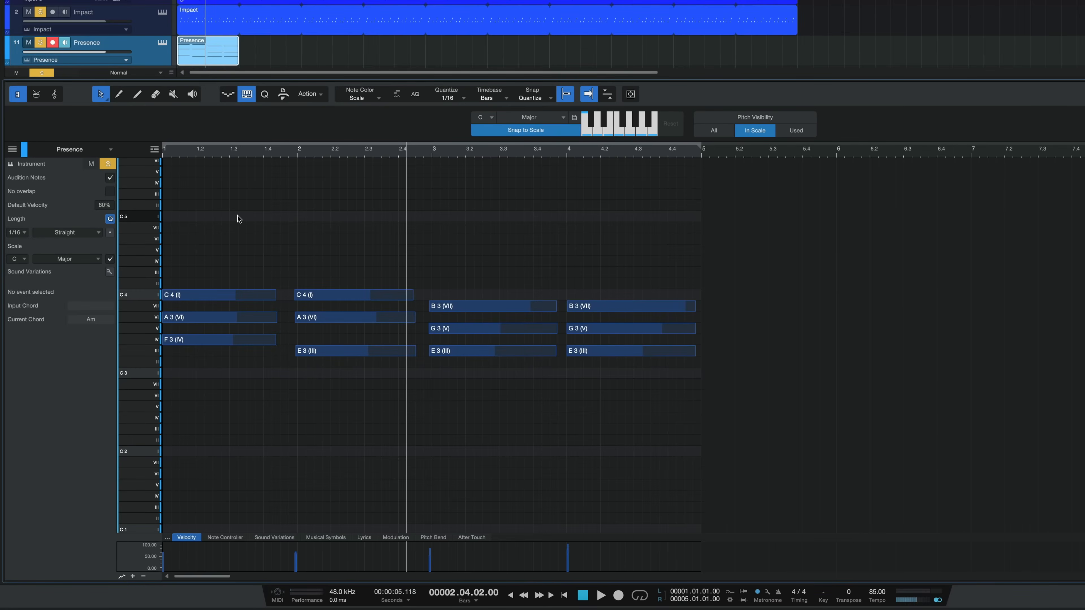
Delete the second, third and fourth chords, leaving only the first F major chord in the part.
left_click_drag(645, 233, 353, 416)
key("Delete")
left_click(308, 262)
Transpose the remaining chord up to A 3, C 4 and E 4, fill bar 1 with two half-bar copies, and play it.
left_click_drag(293, 276, 250, 351)
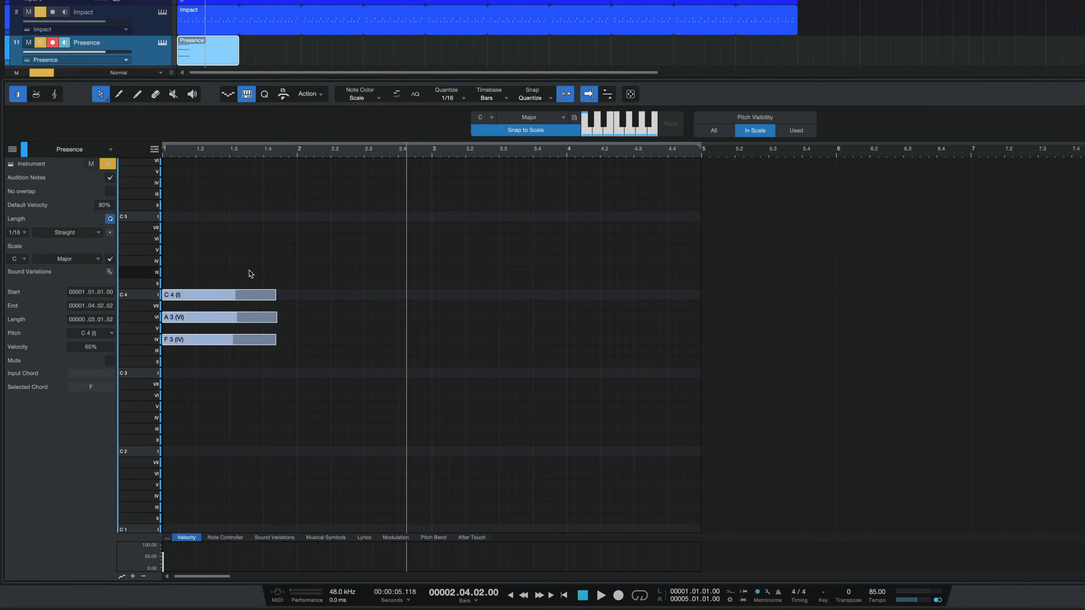
left_click_drag(183, 295, 182, 272)
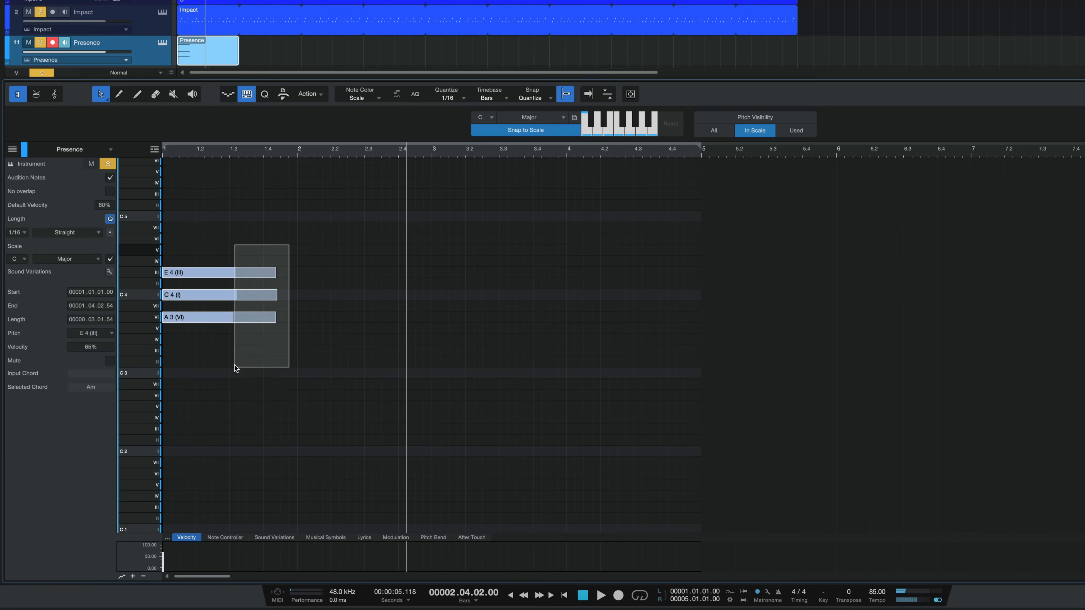
mouse_move(278, 278)
left_mouse_down()
mouse_move(230, 278)
mouse_move(327, 272)
mouse_move(259, 273)
left_mouse_up()
key("space")
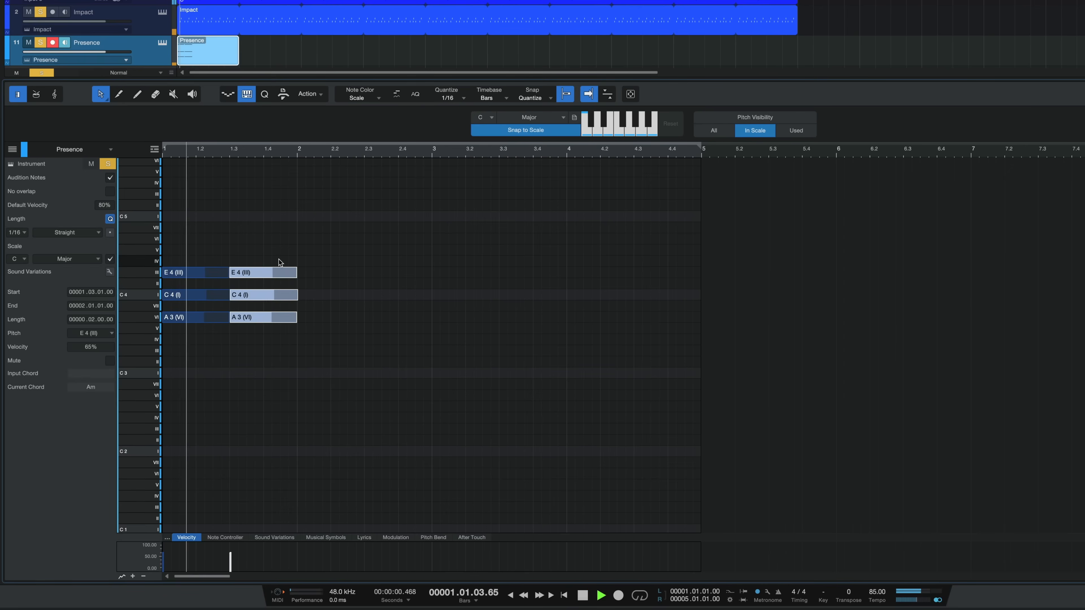
Duplicate the chord to the start of bar 2 and lower the duplicate's A 3 note to G 3.
key("space")
key("d")
left_click_drag(403, 274, 340, 275)
left_click(312, 328)
left_click_drag(311, 317, 312, 328)
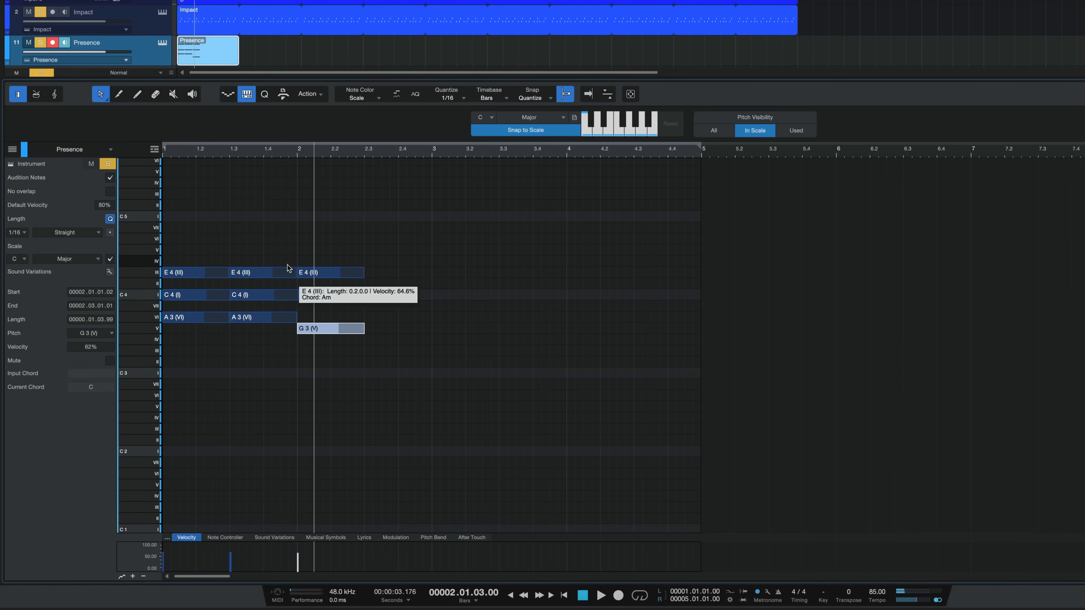
Place a copy of the A minor chord after the third chord, ending at bar 3, and play the progression from the start.
left_click_drag(292, 222, 267, 330)
left_click_drag(250, 275, 403, 275)
key("comma")
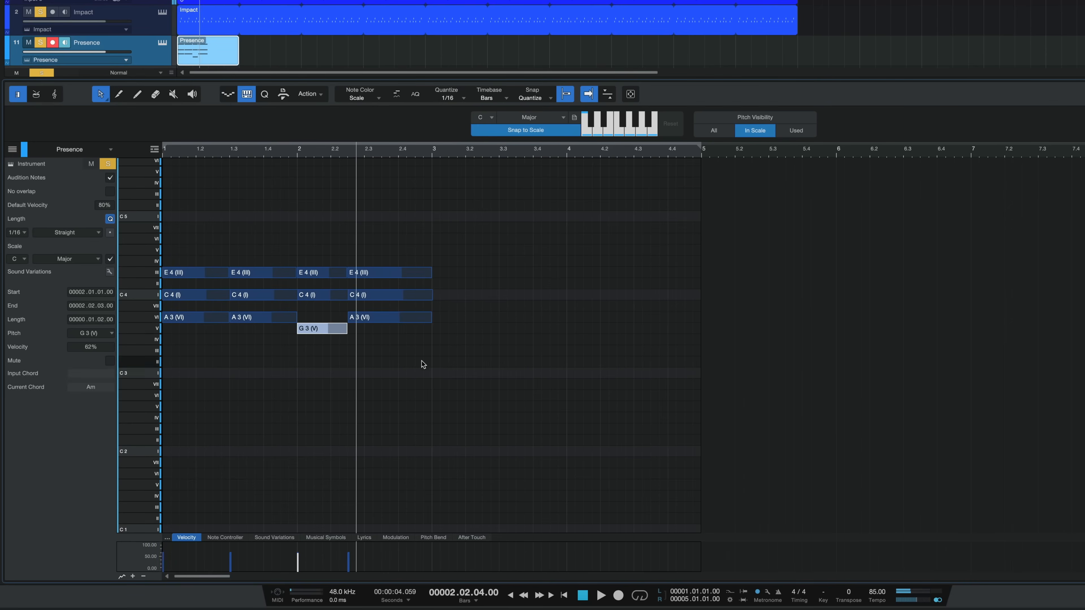
key("comma")
key("space")
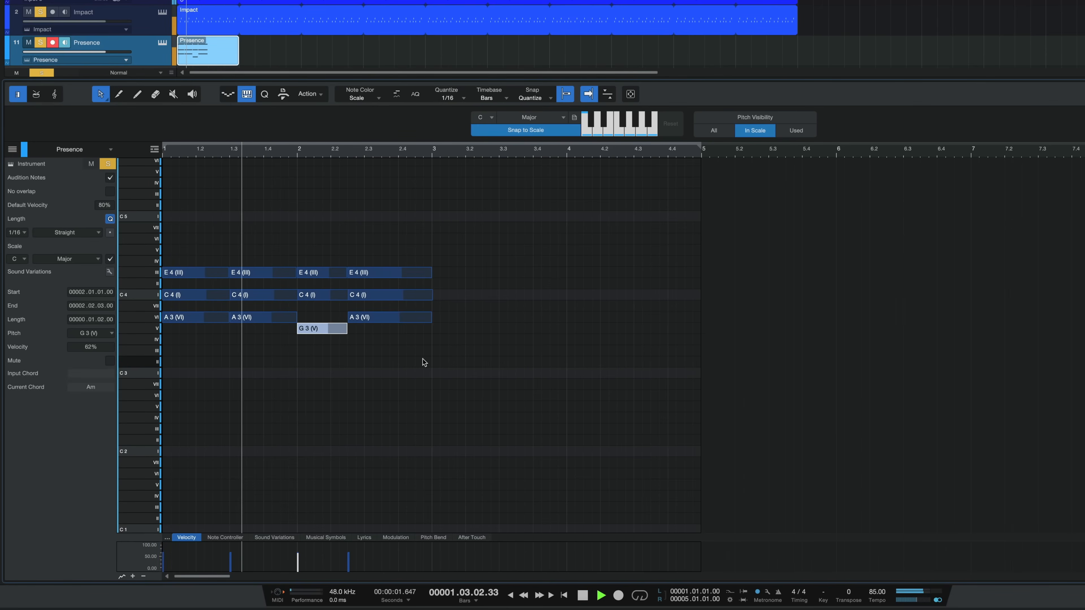
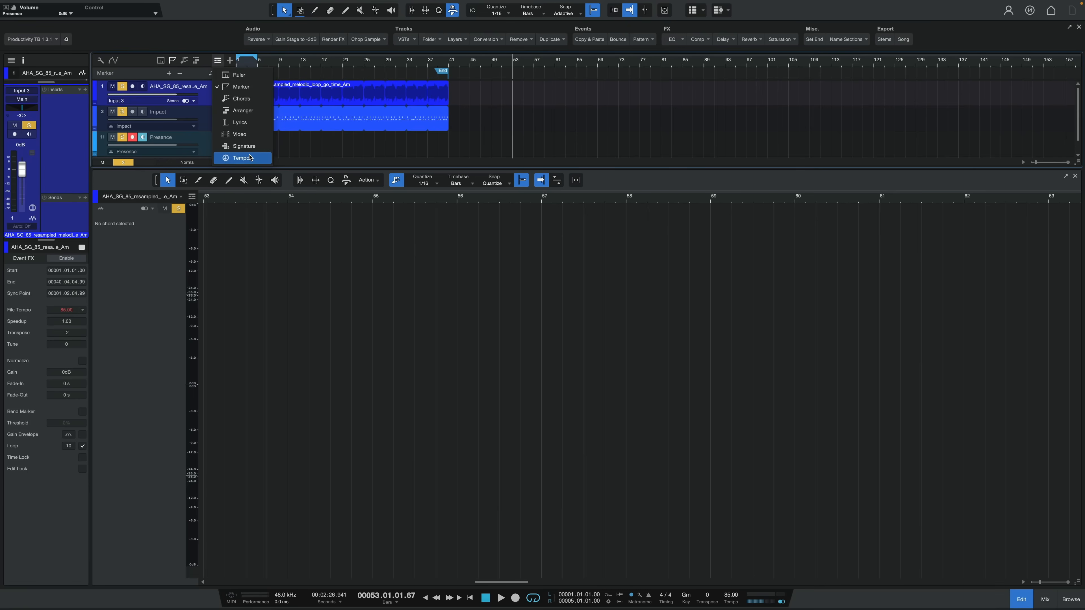
Show the tempo track and set the song tempo to 120 BPM.
left_click(239, 143)
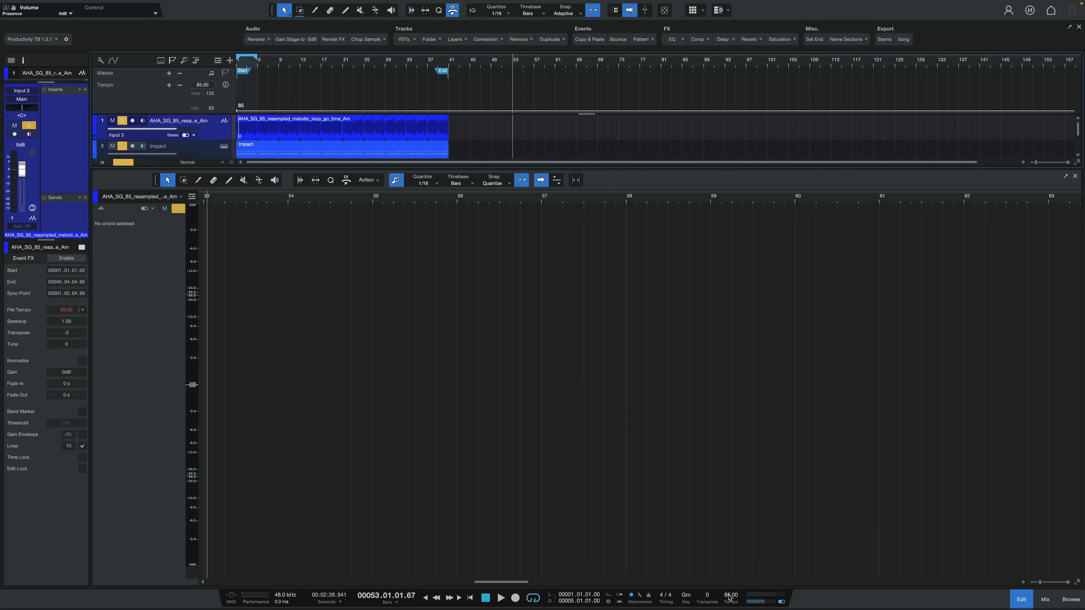
key("Return")
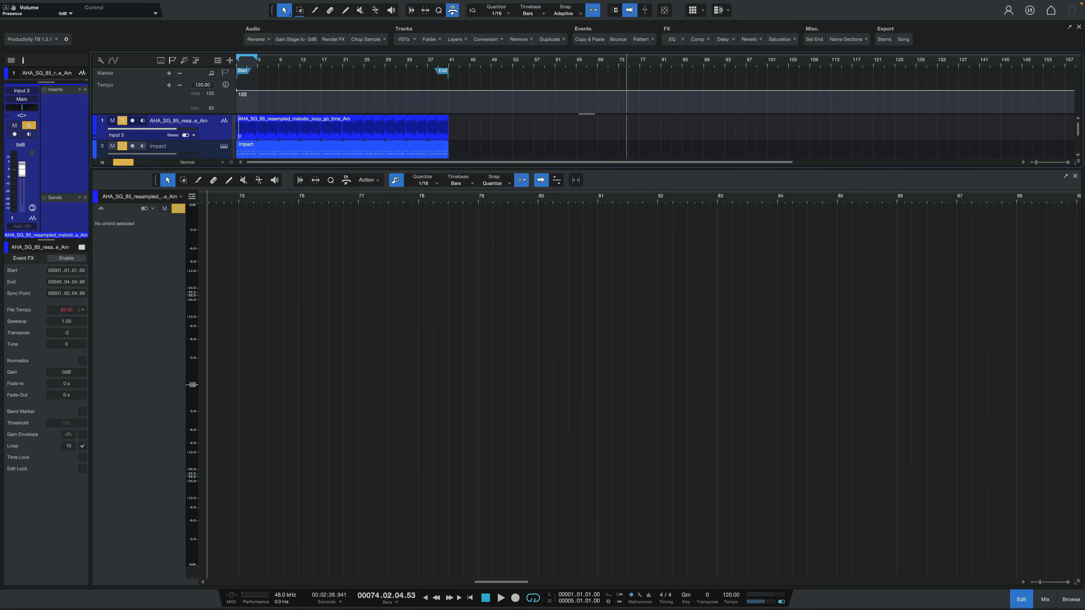
Apply the melodic loop's own tempo by dropping the event onto the tempo track, and undo it.
left_click(307, 127)
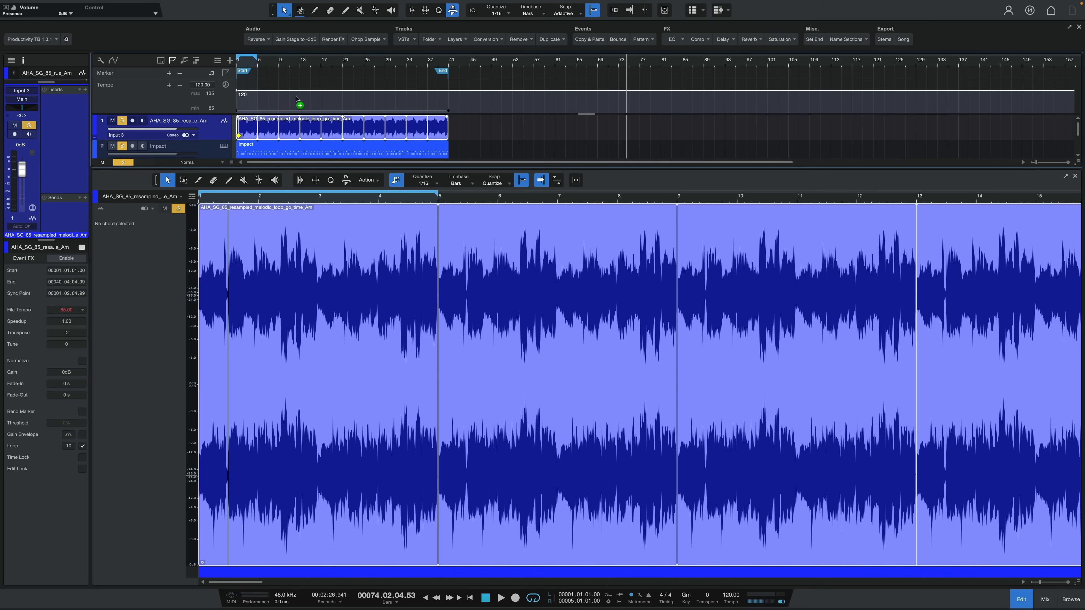
left_click(298, 99)
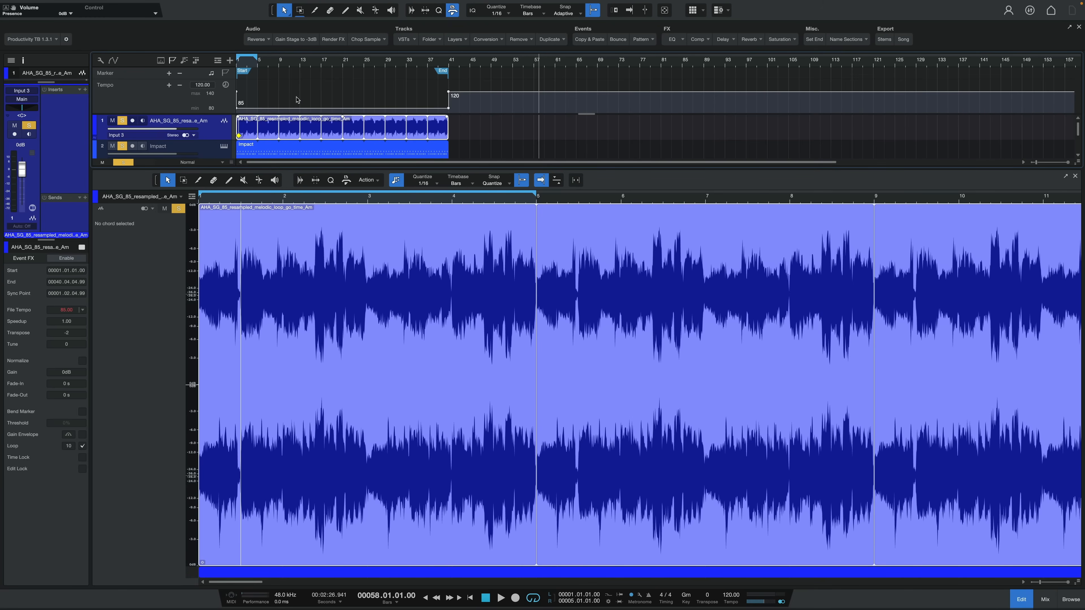
key("ctrl+z")
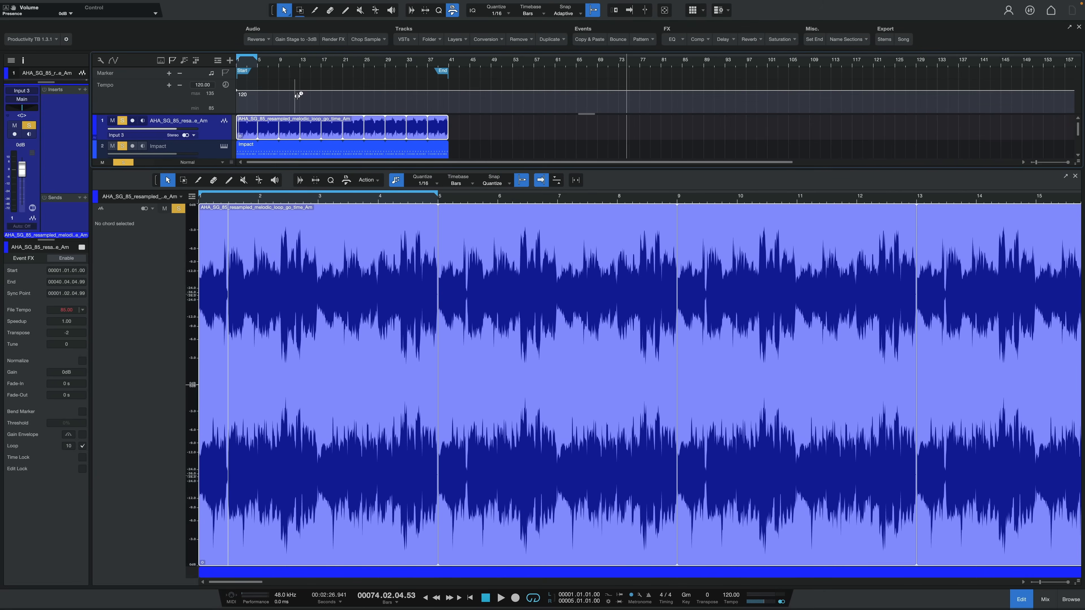
Run Extract to Tempo Track on the melodic loop event.
right_click(297, 127)
mouse_move(377, 330)
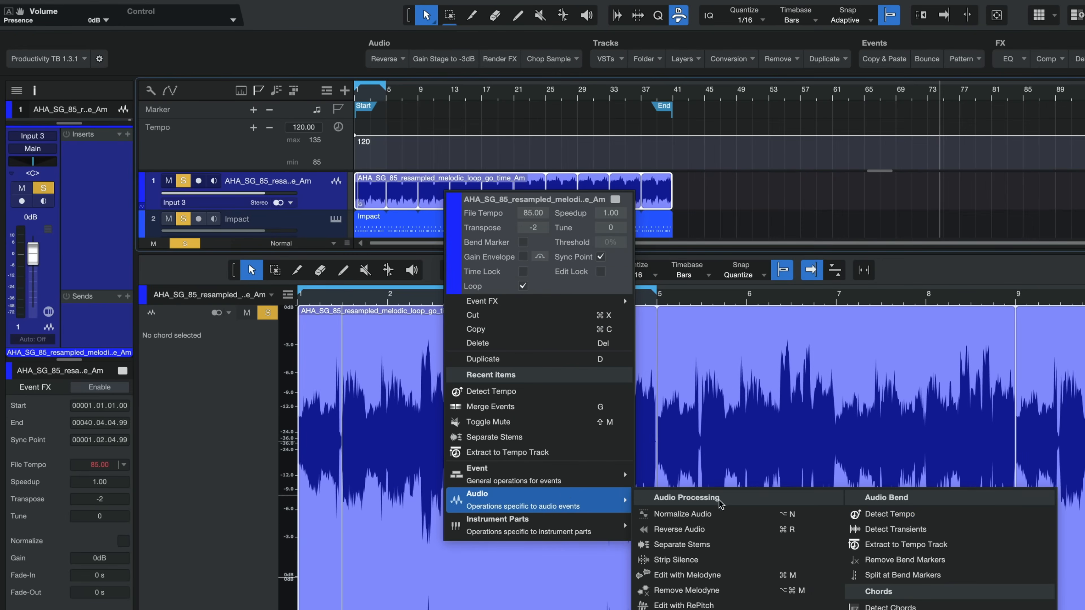
left_click(916, 548)
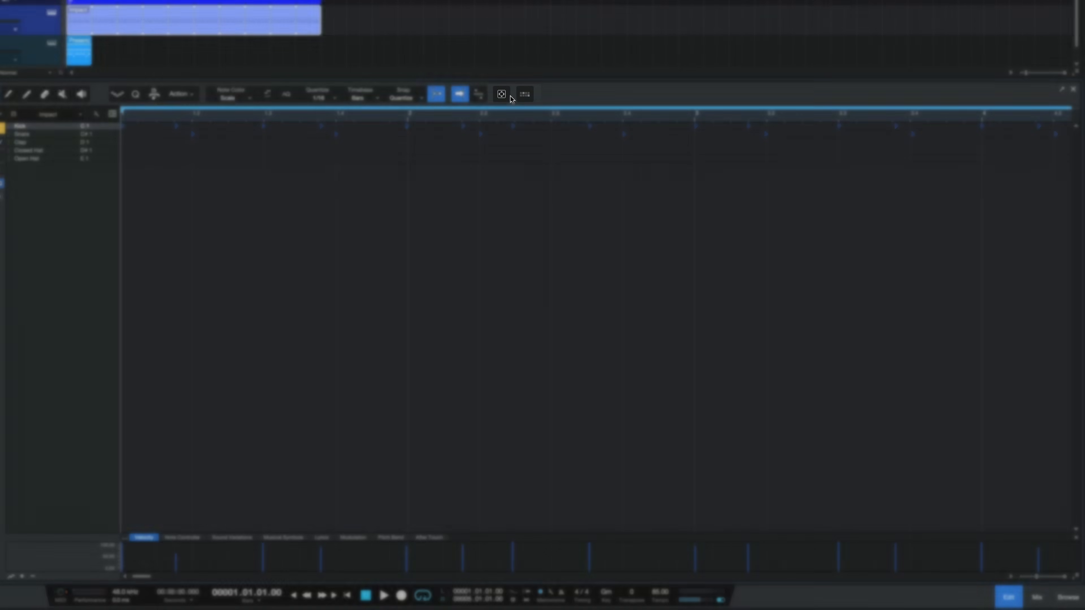
Show and widen Impact's controls inside the note editor, and compare them with the full Impact window.
left_click(521, 95)
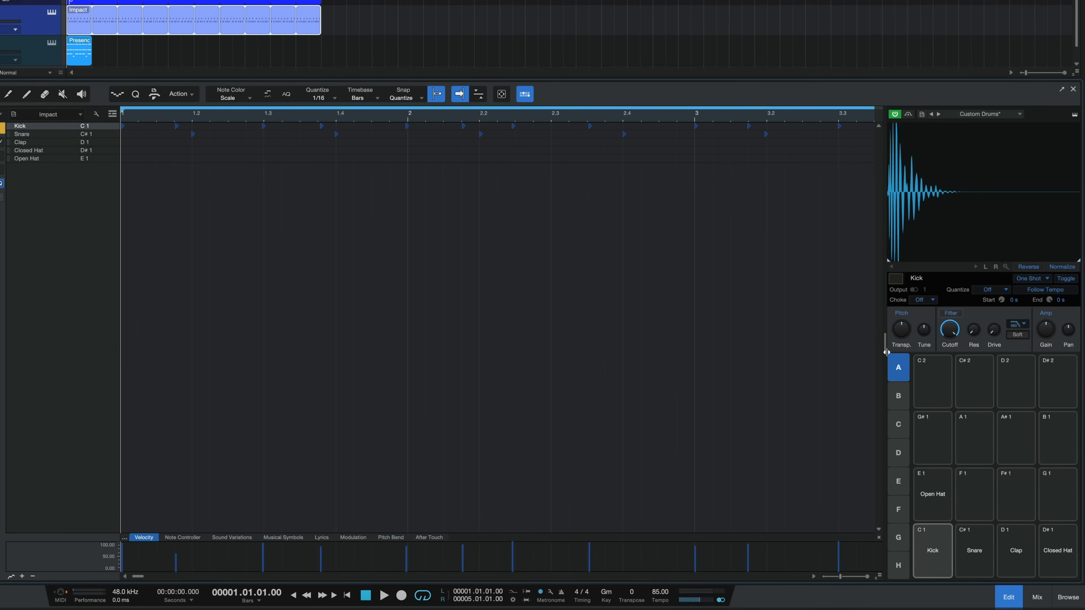
left_click_drag(885, 348, 693, 366)
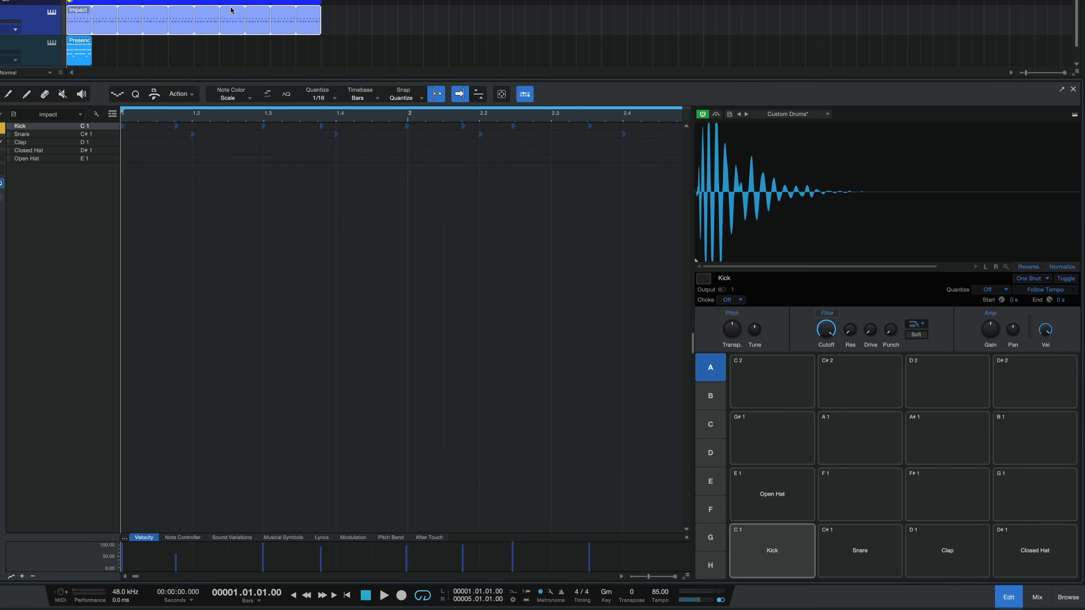
left_click(51, 12)
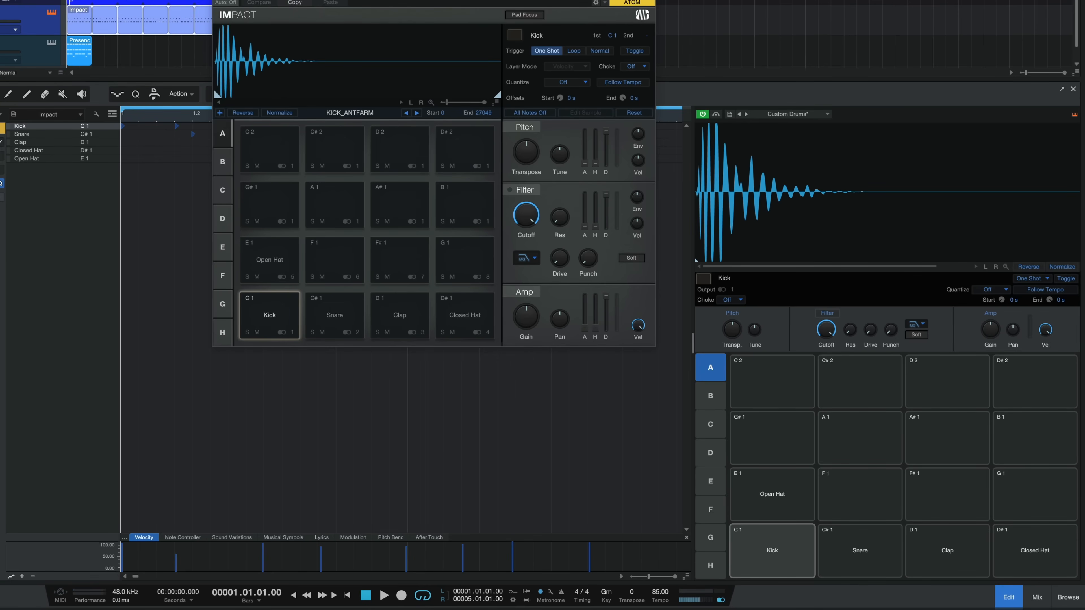
left_click(650, 1)
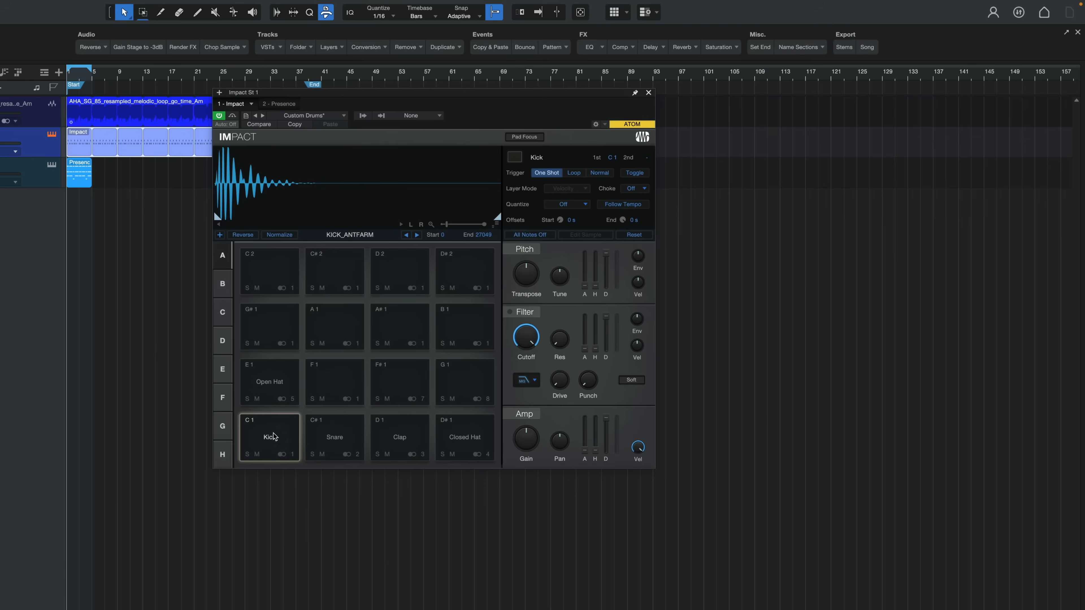
Audition Impact's Kick pad and try moving it to the empty F 1 pad.
double_click(274, 436)
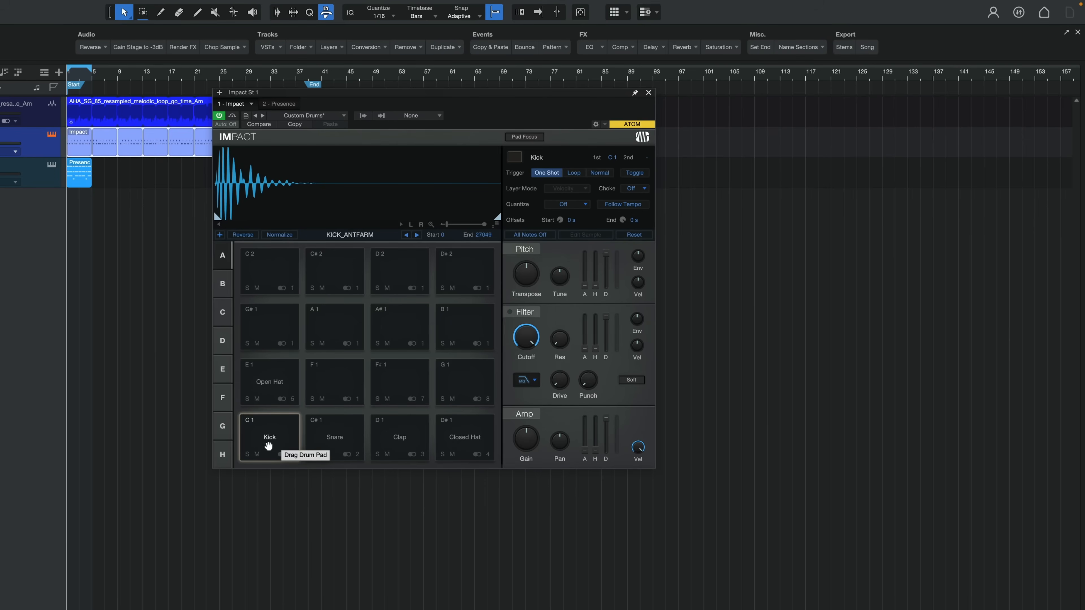
left_click_drag(268, 446, 338, 395)
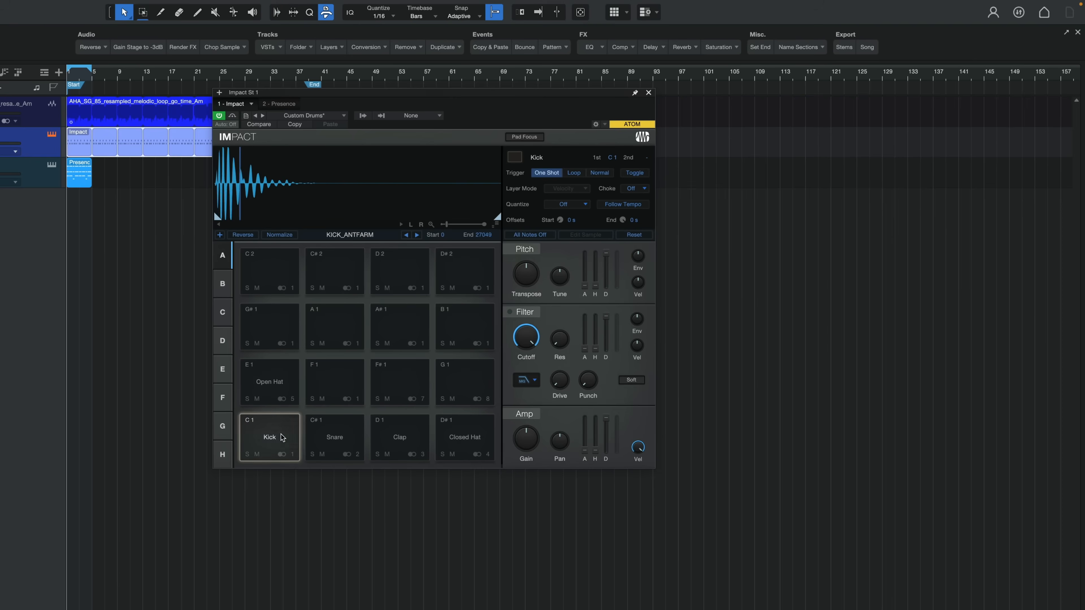
left_click(282, 437)
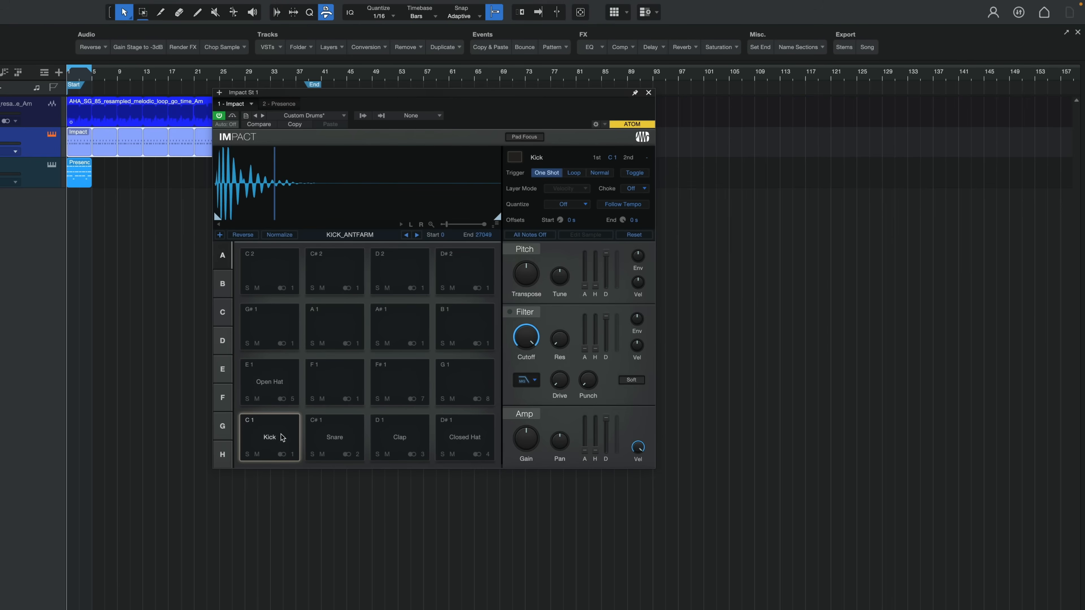
Raise the Kick pad's Transpose and Gain, lower its filter Cutoff, and audition the sound.
left_click_drag(516, 275, 518, 260)
left_click(271, 458)
left_click_drag(529, 442, 530, 433)
left_click(275, 436)
Compare the Snare and Kick pads, copy the Kick pad's settings onto the Snare pad, and audition it.
left_click(341, 445)
left_click(273, 445)
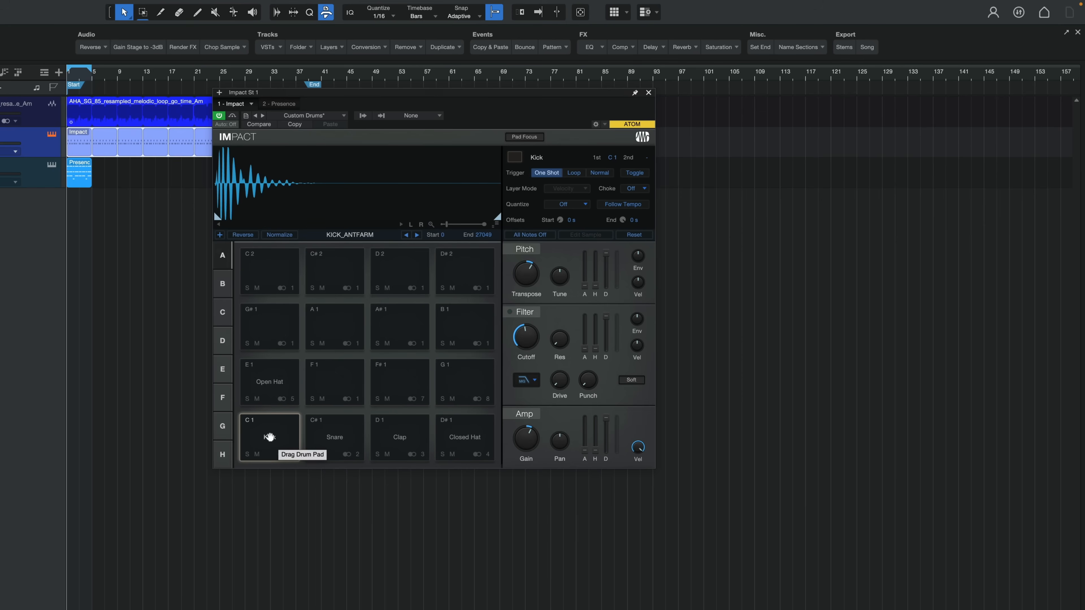
left_click_drag(269, 436, 354, 430)
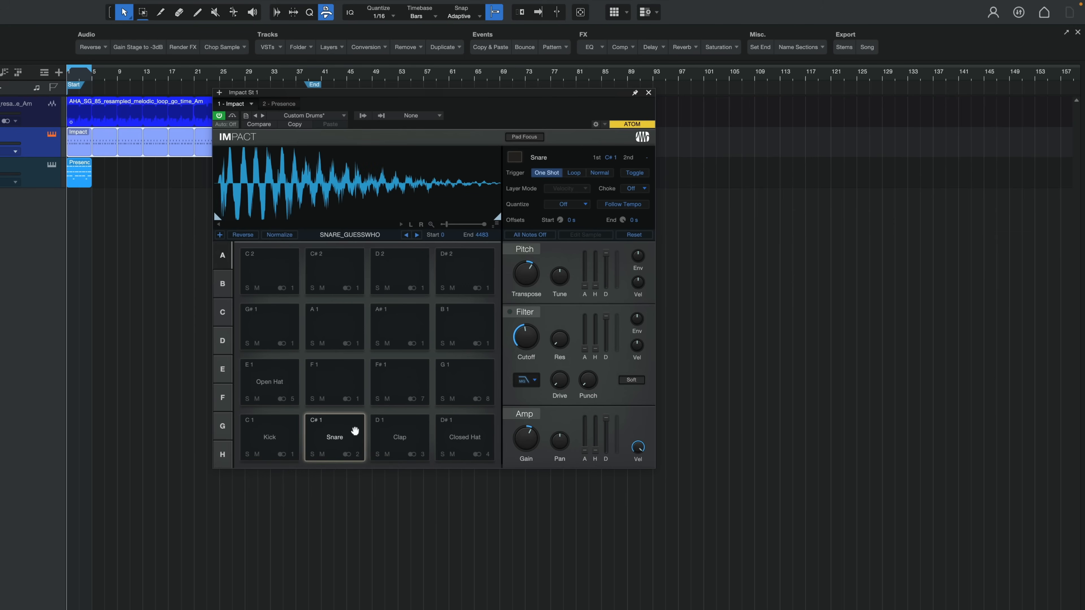
left_click(342, 437)
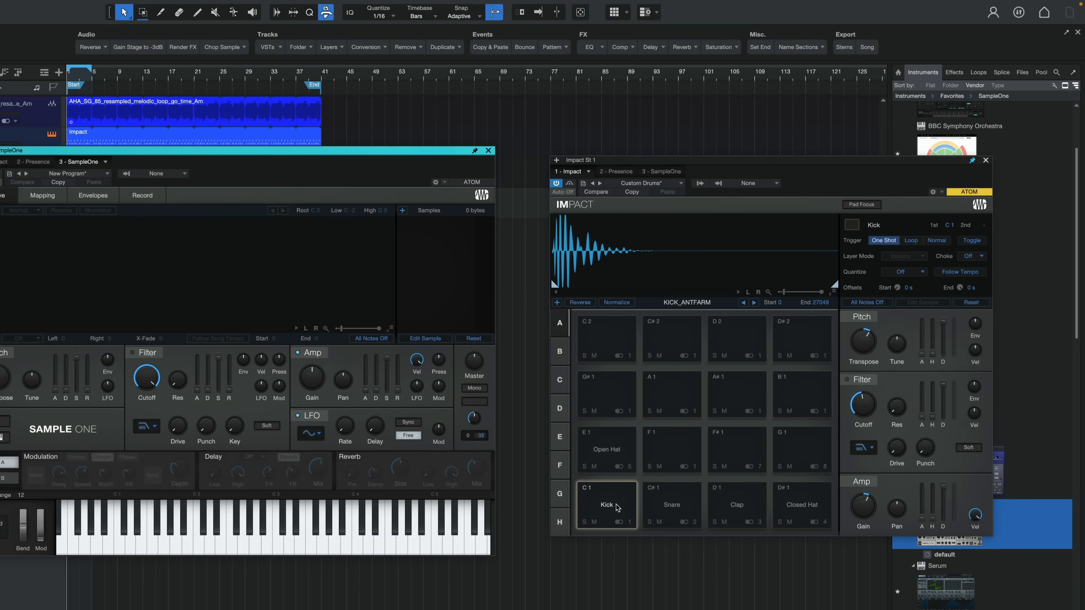
Load the Kick pad's sample from Impact into SampleOne and play it across the keyboard.
left_click_drag(612, 502, 446, 261)
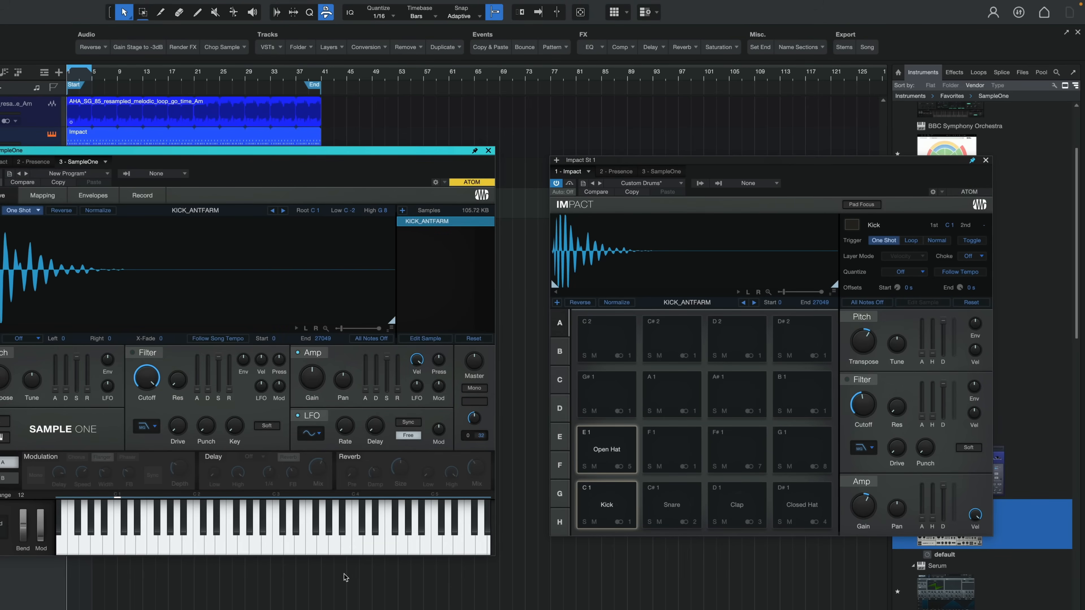
left_click_drag(322, 551, 186, 551)
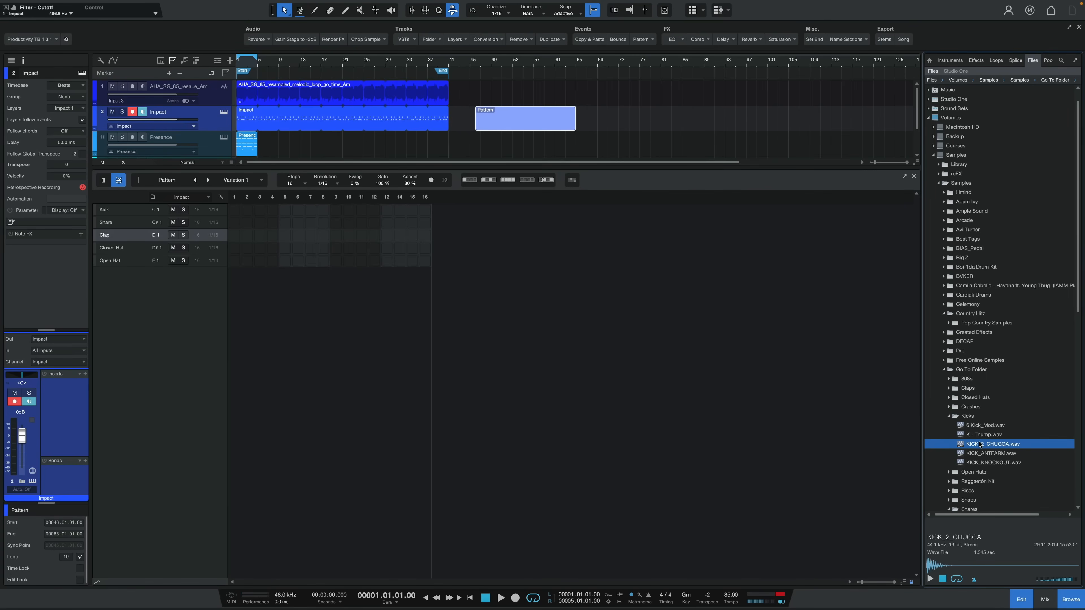
Open the liked samples in Splice and assign Clap_0034.wav to the pattern's Clap lane.
left_click(1010, 61)
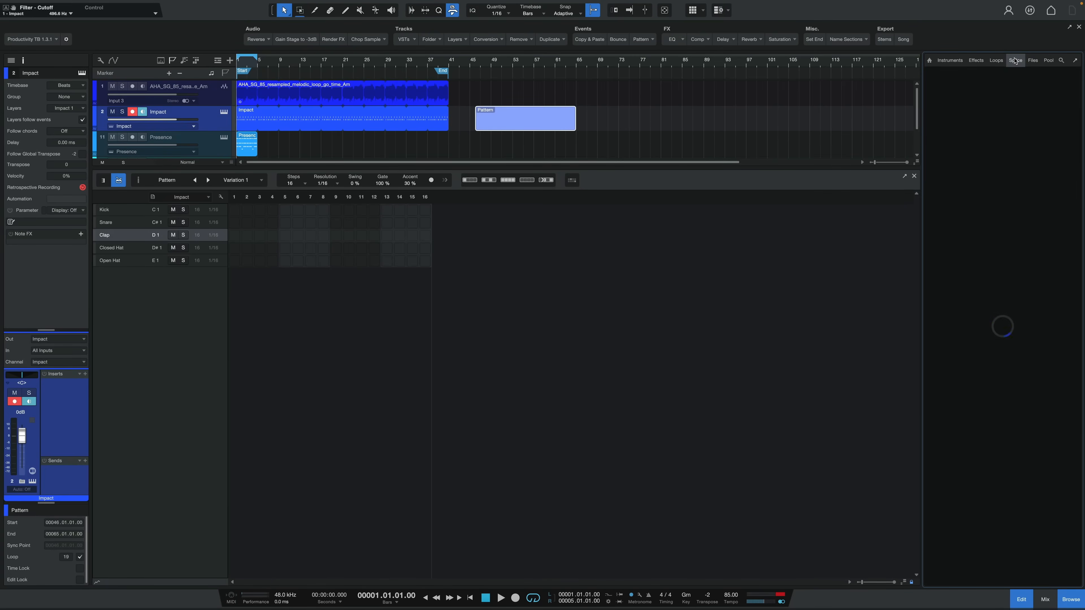
left_click(1000, 81)
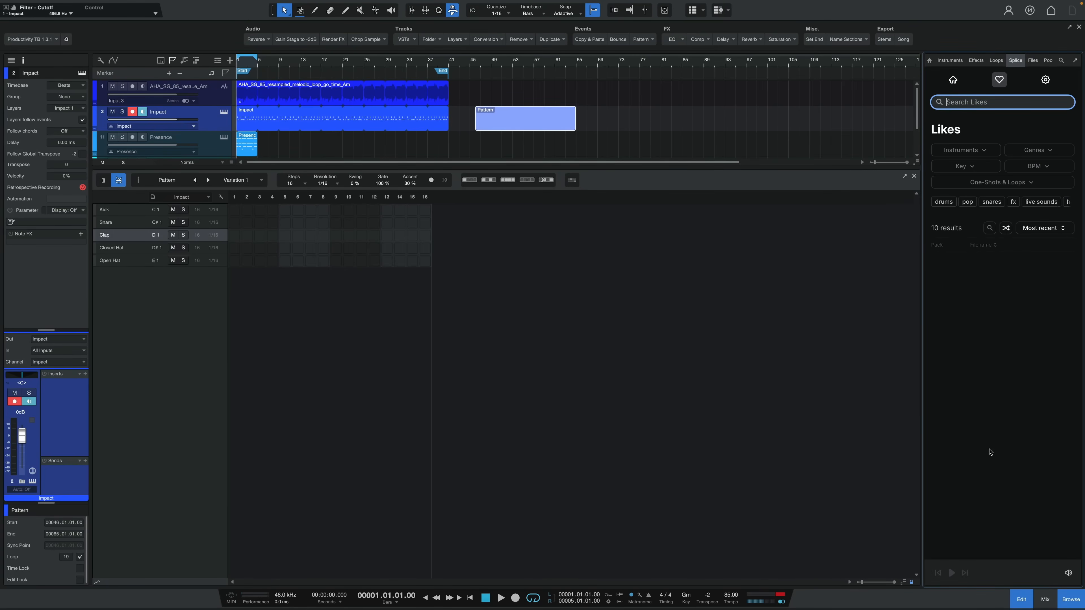
left_click(994, 286)
left_click_drag(994, 286, 123, 238)
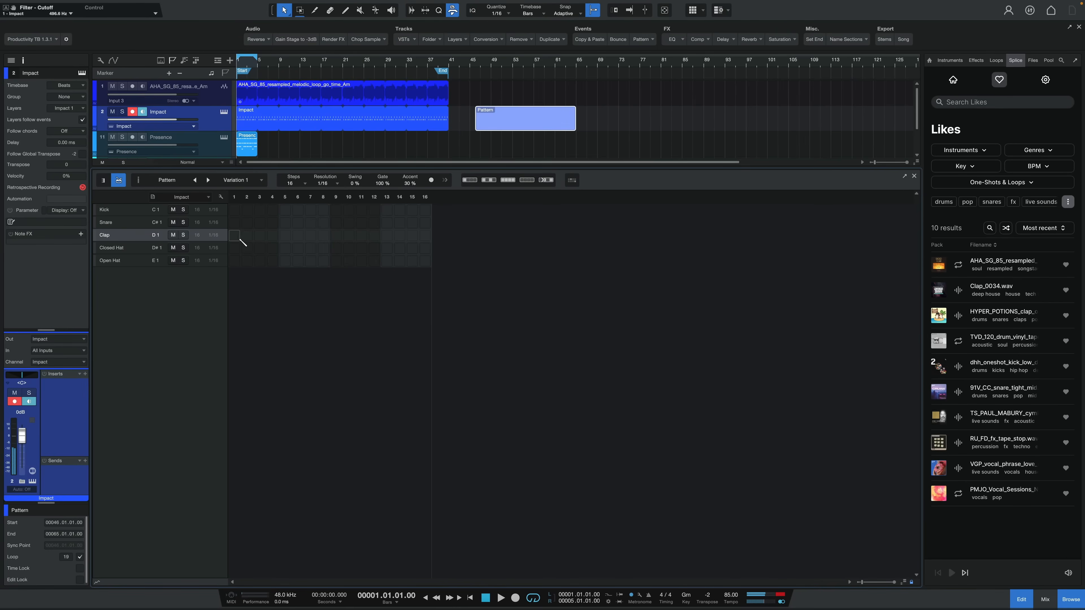
Enter claps on steps 1, 3, 5 and 7 and play the pattern from its start near bar 46.
left_click(238, 237)
left_click(259, 236)
left_click(285, 235)
left_click(310, 236)
left_click(473, 65)
key("space")
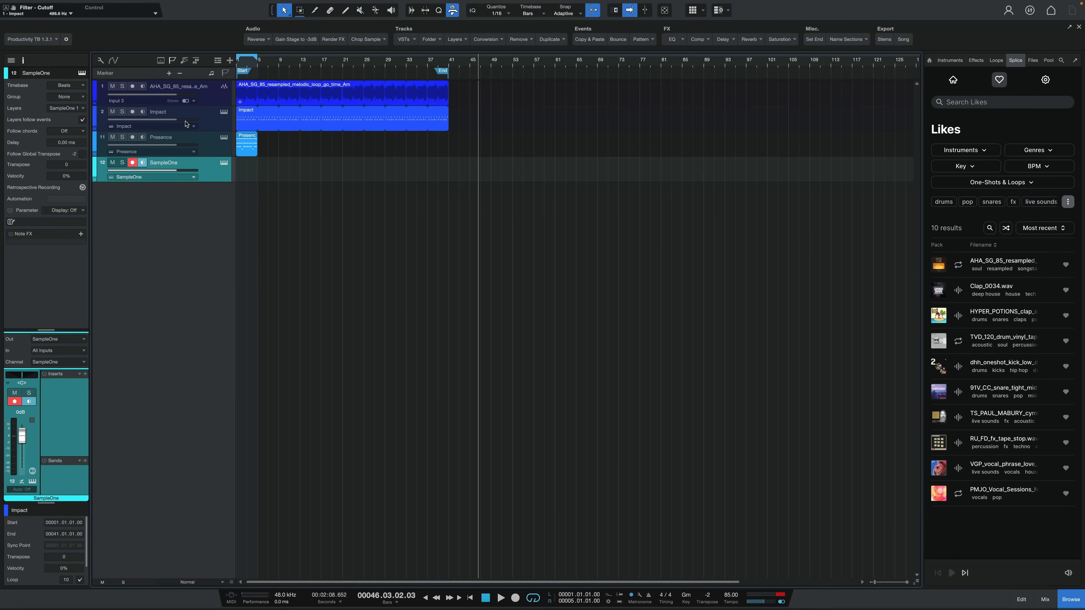
Duplicate the Impact track with its instrument below SampleOne and delete the events on the duplicate.
left_click(186, 124)
left_click_drag(219, 117, 215, 194)
left_click_drag(513, 179, 281, 208)
key("Delete")
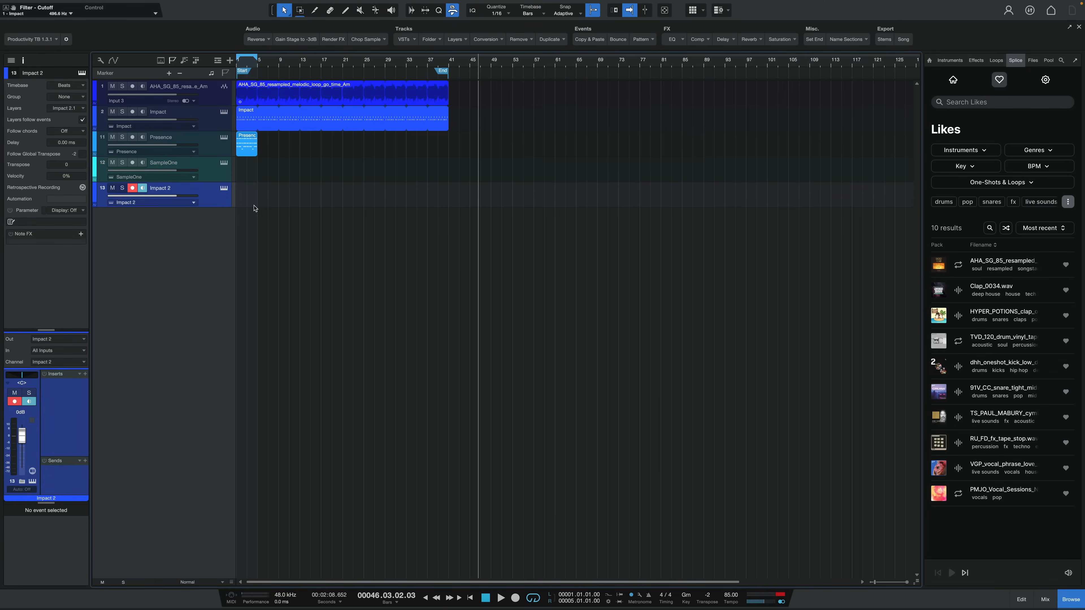
Solo the Impact 2 track and open its instrument window.
left_click(122, 188)
left_click(223, 192)
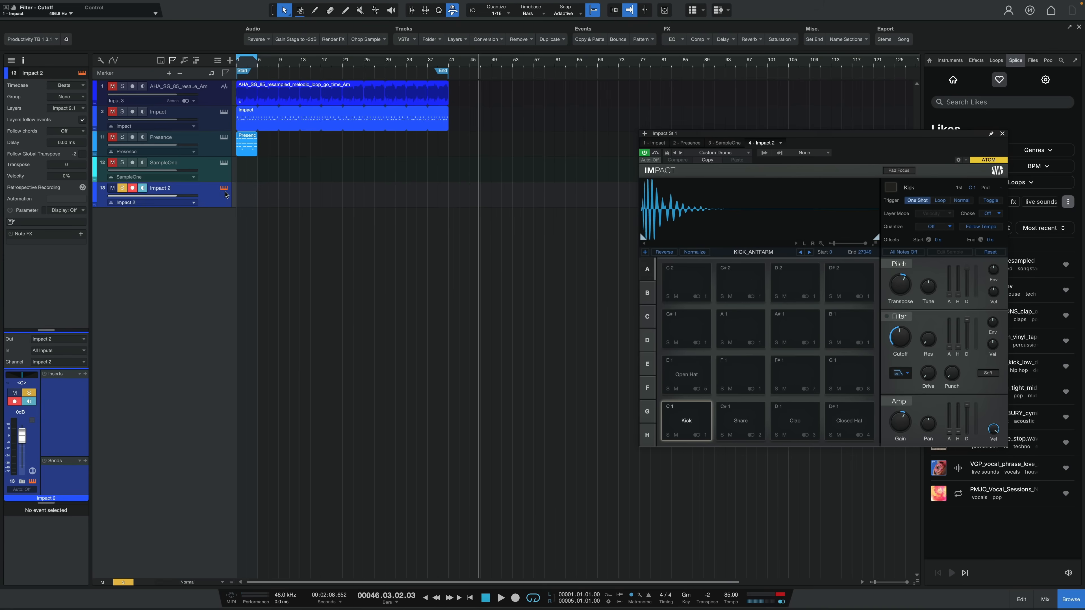
left_click_drag(832, 135, 763, 134)
Load the default preset into Impact 2 and check its C# 1 and D 1 pads.
left_click(669, 152)
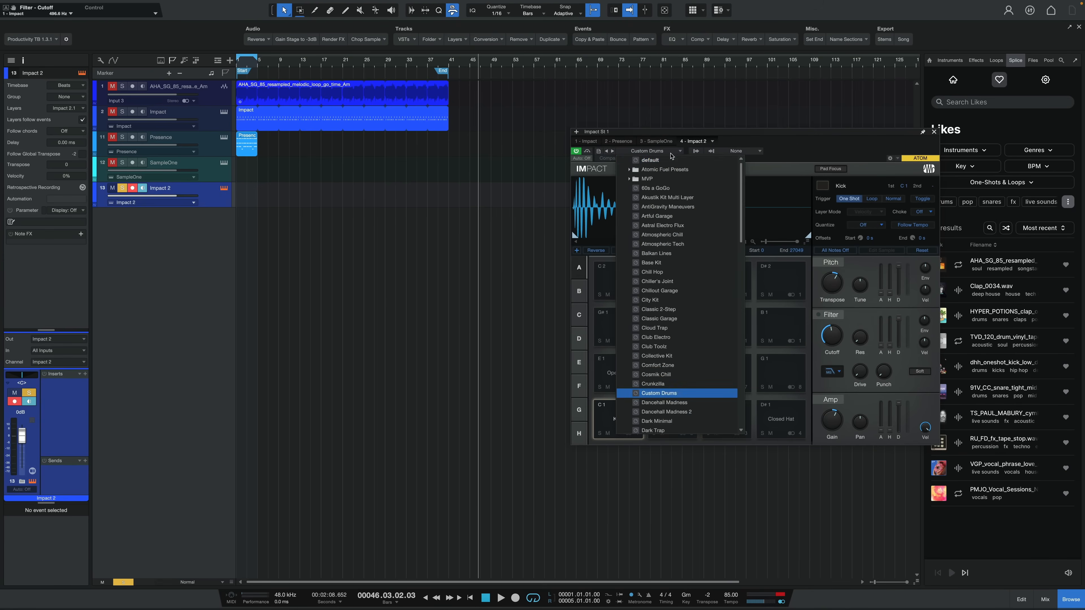
left_click(812, 158)
left_click_drag(803, 133, 712, 87)
left_click(580, 372)
left_click(629, 371)
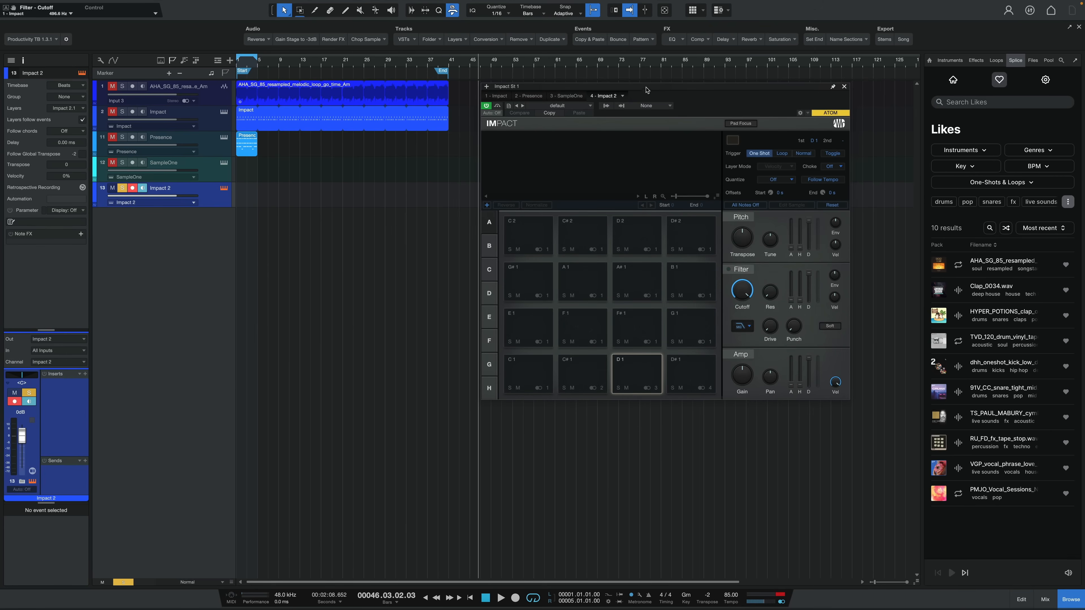
Move the Impact 2 window clear of the browser and search Splice for "drum loop".
left_click_drag(646, 91, 621, 86)
left_click(1002, 103)
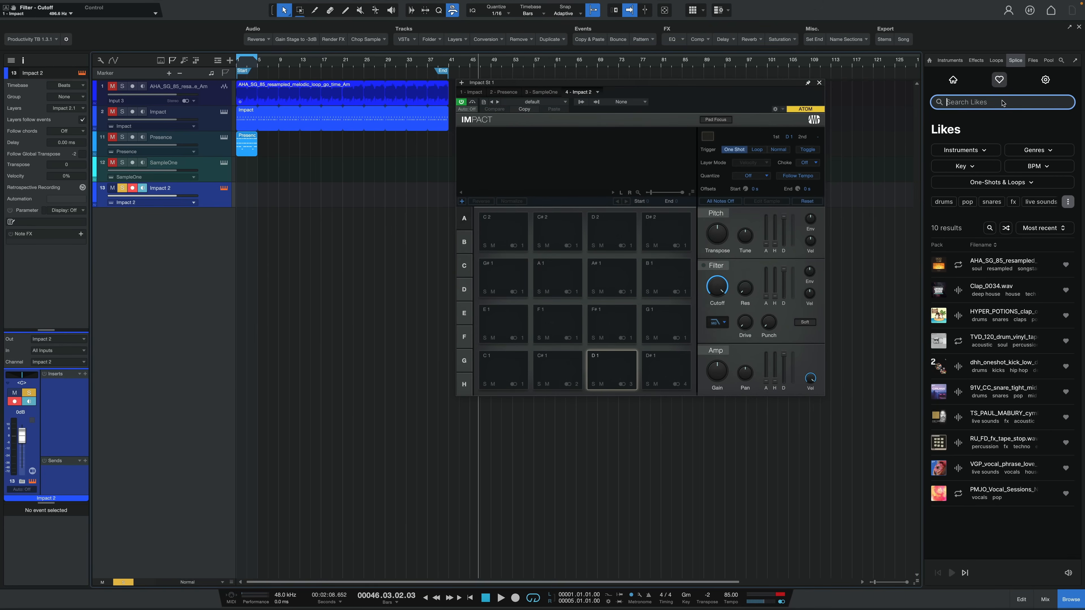
type("drum loop")
key("Return")
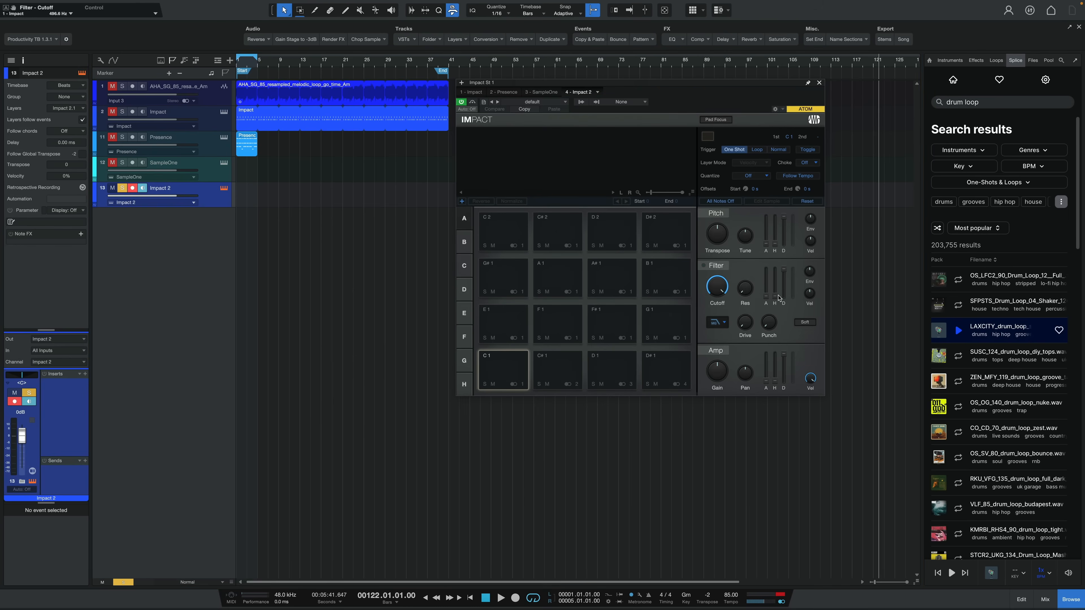
Place the LAXCITY drum loop on a new audio track at bar 1, and slice and spread it across the Impact 2 pads from C 1.
left_click_drag(966, 330, 503, 366)
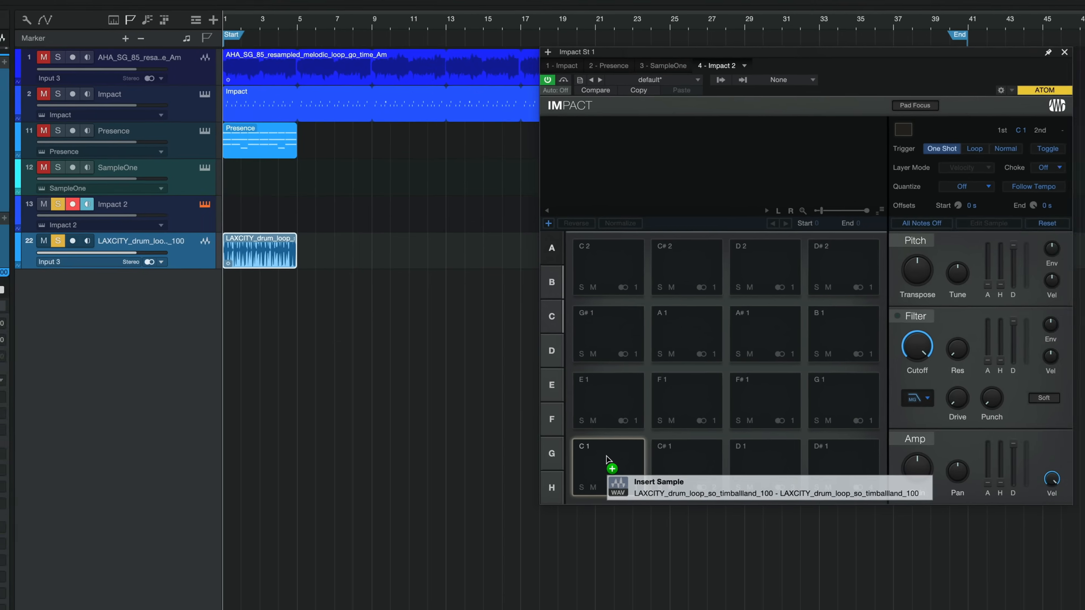
left_click_drag(620, 471, 620, 471)
key("shift")
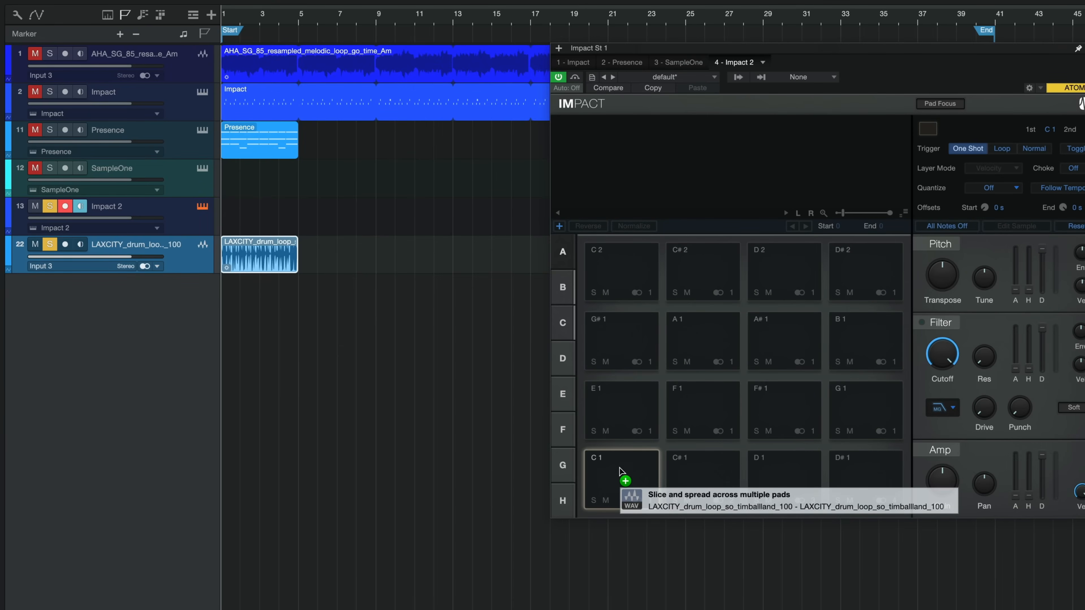
left_click_drag(620, 469, 620, 468)
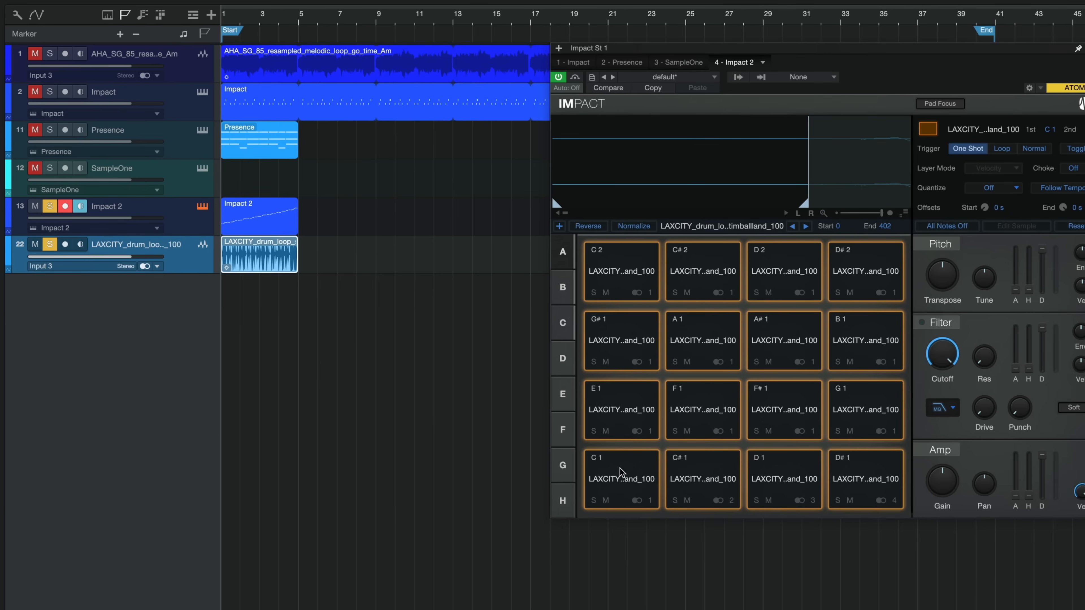
Audition the loop slices on the Impact 2 pads E 1, A 1 and A# 1.
left_click(636, 419)
left_click(701, 342)
left_click(788, 337)
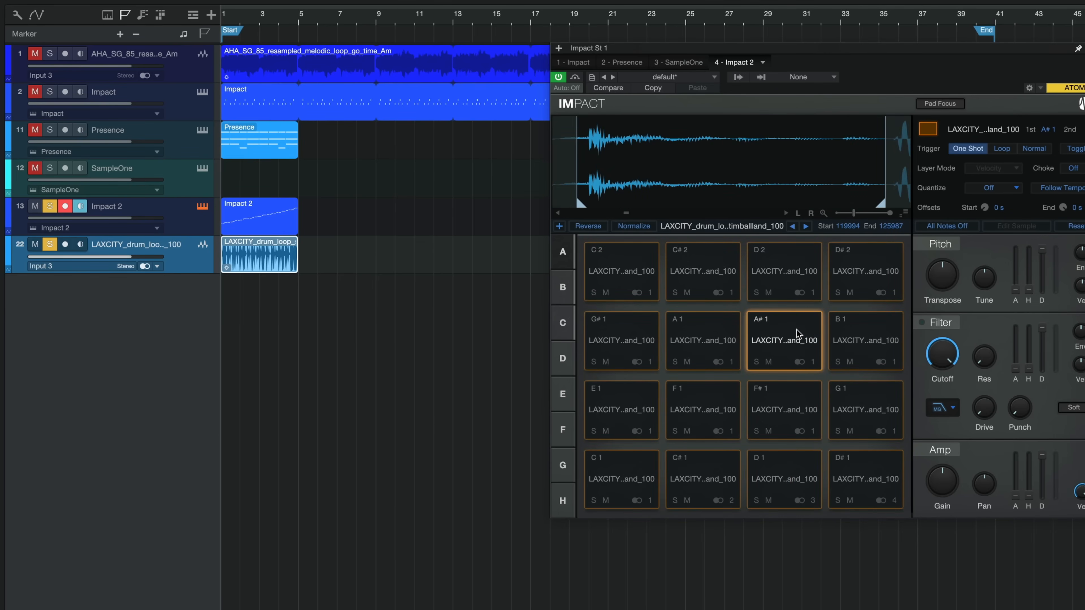
Check the Impact 2 event's notes with the instrument window closed, and play the arrangement with only Impact 2 soloed.
double_click(249, 212)
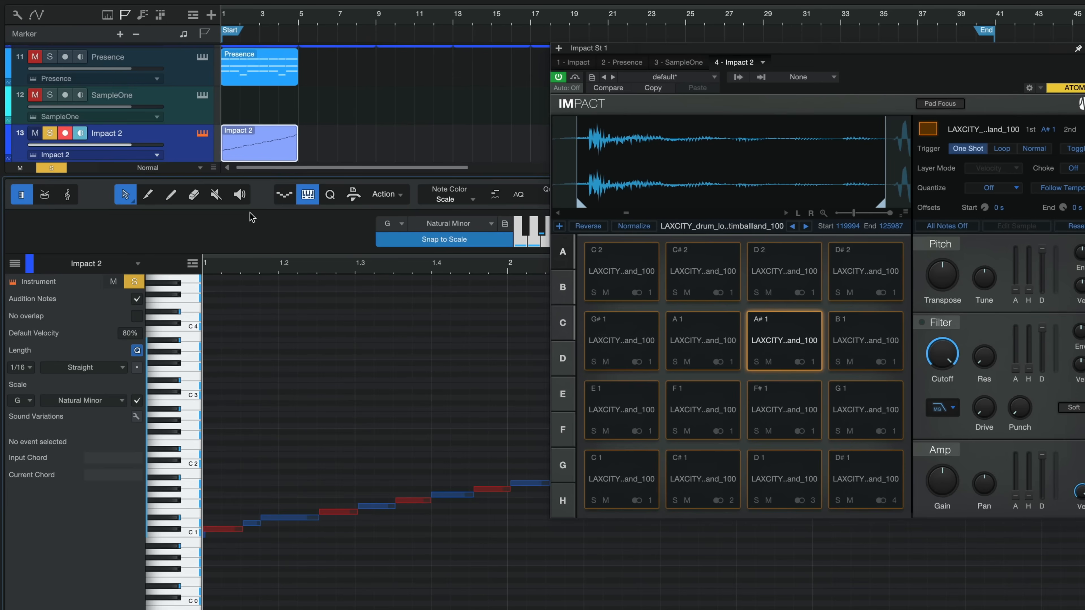
left_click(1084, 47)
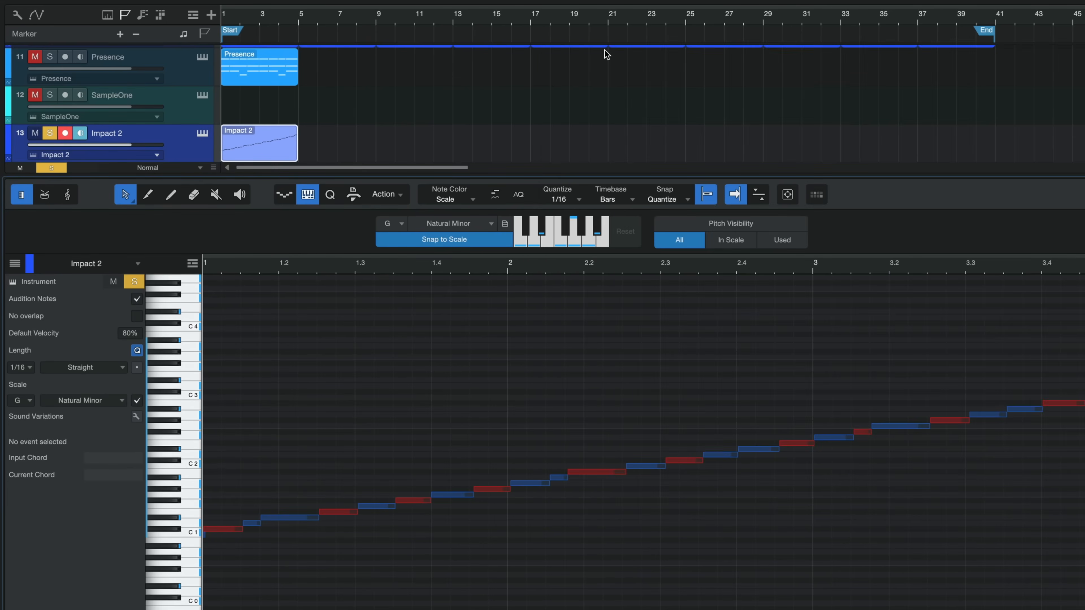
left_click(51, 134)
left_click(51, 133)
key("F2")
key("space")
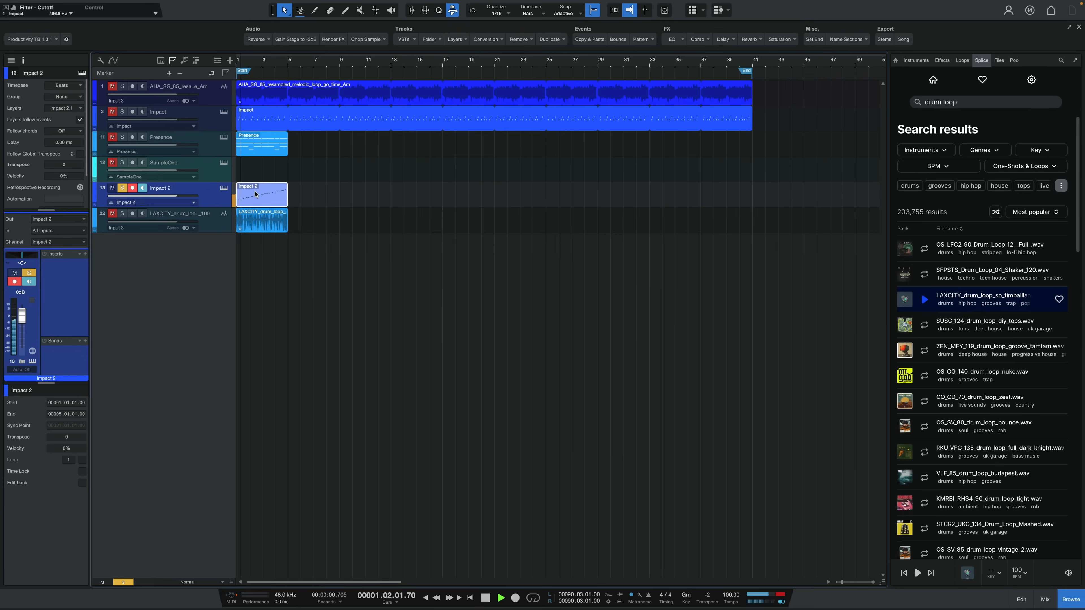
Follow the playback of the Impact 2 slices in the note editor with the whole four-bar event in view, and stop.
double_click(255, 194)
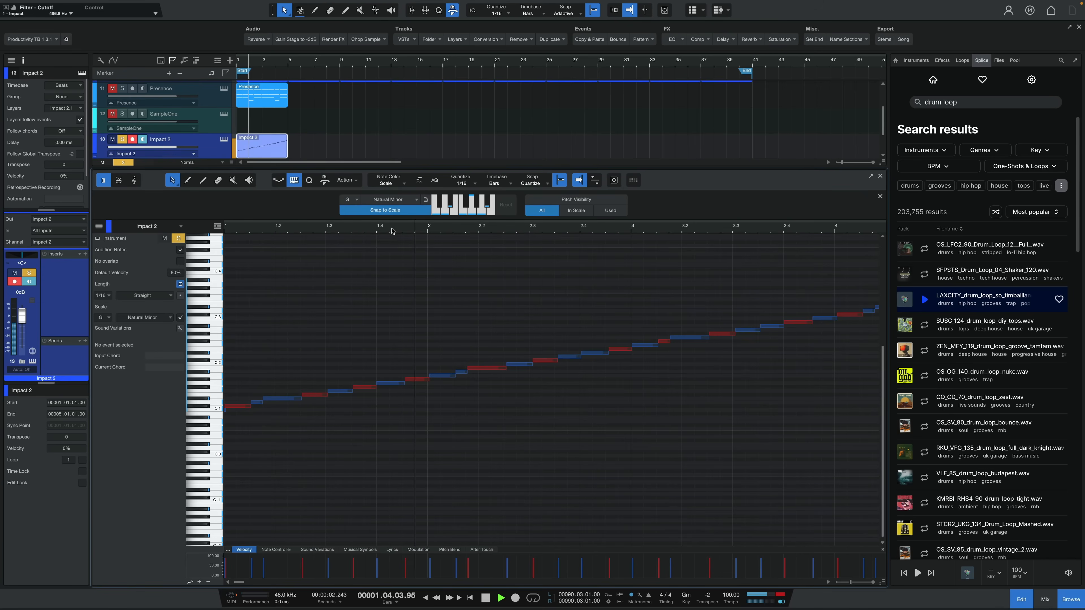
key("e")
key("e")
key("e")
key("e")
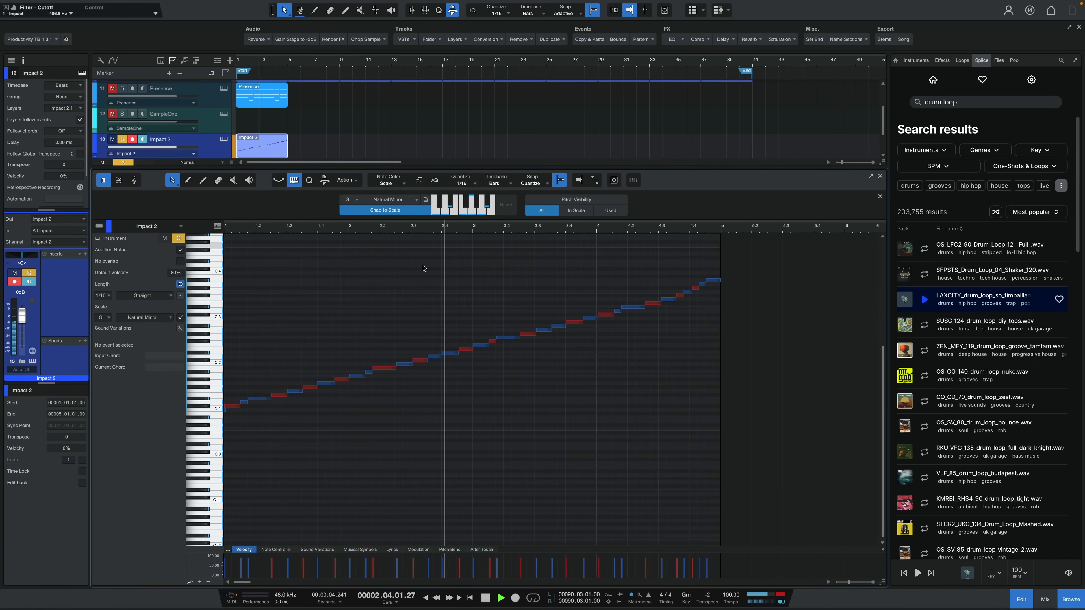
key("space")
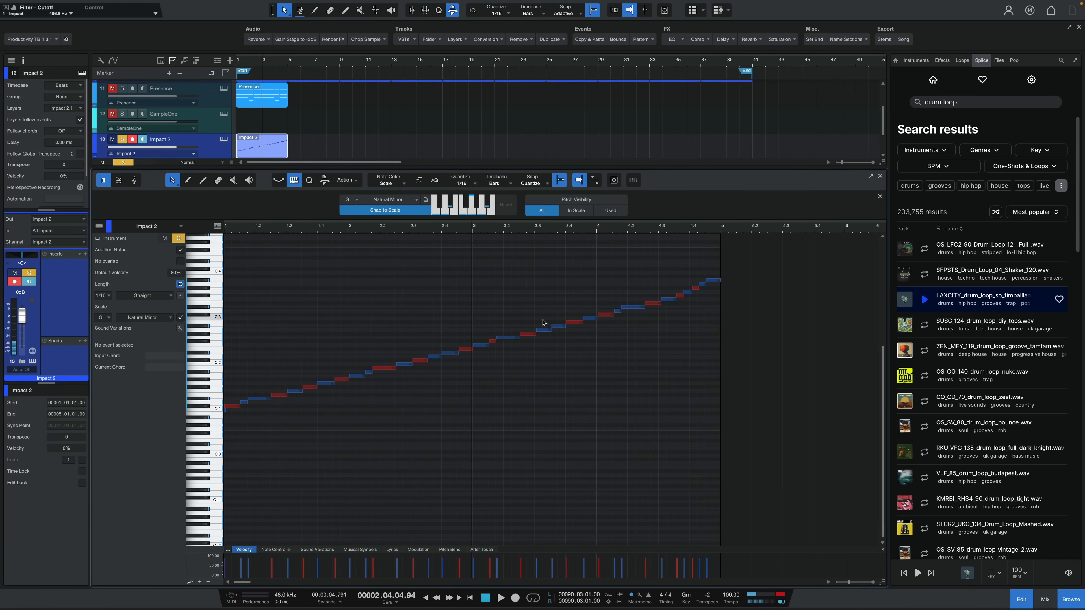
Rearrange the sliced loop's notes around bar 3 of the Impact 2 event and play the result.
left_click_drag(508, 338, 465, 372)
key("space")
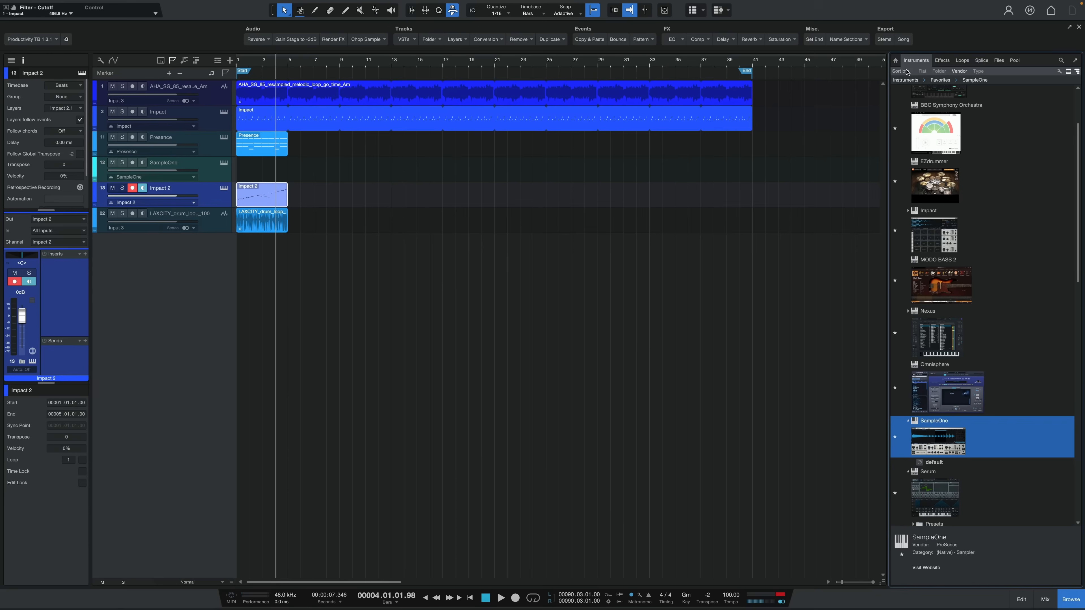
Open the Presence instrument, look through its preset list and switch to the Editor view with a new program.
mouse_move(915, 3)
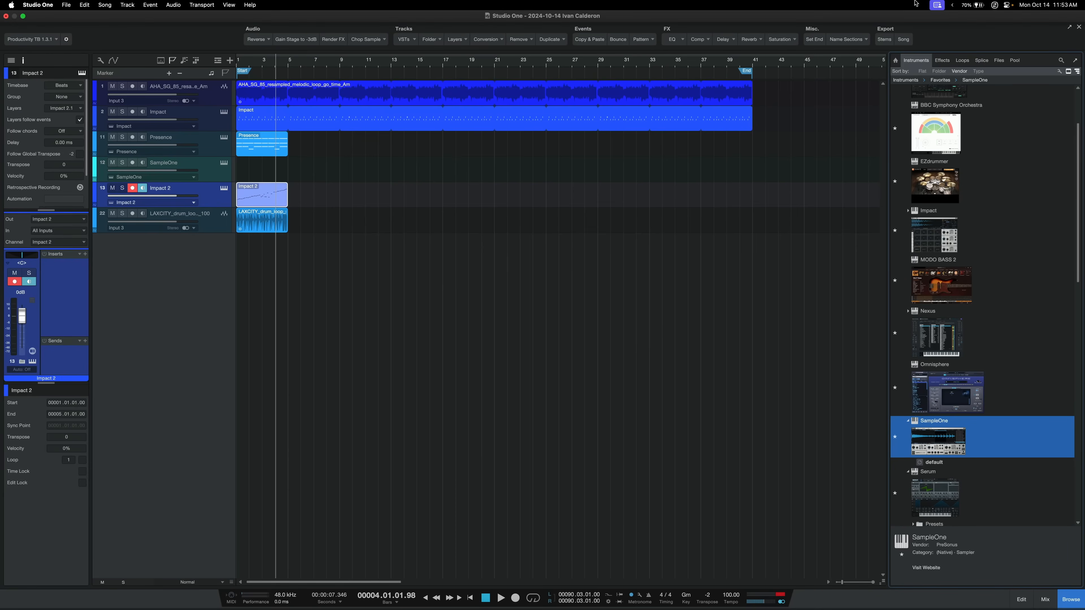
left_click(224, 137)
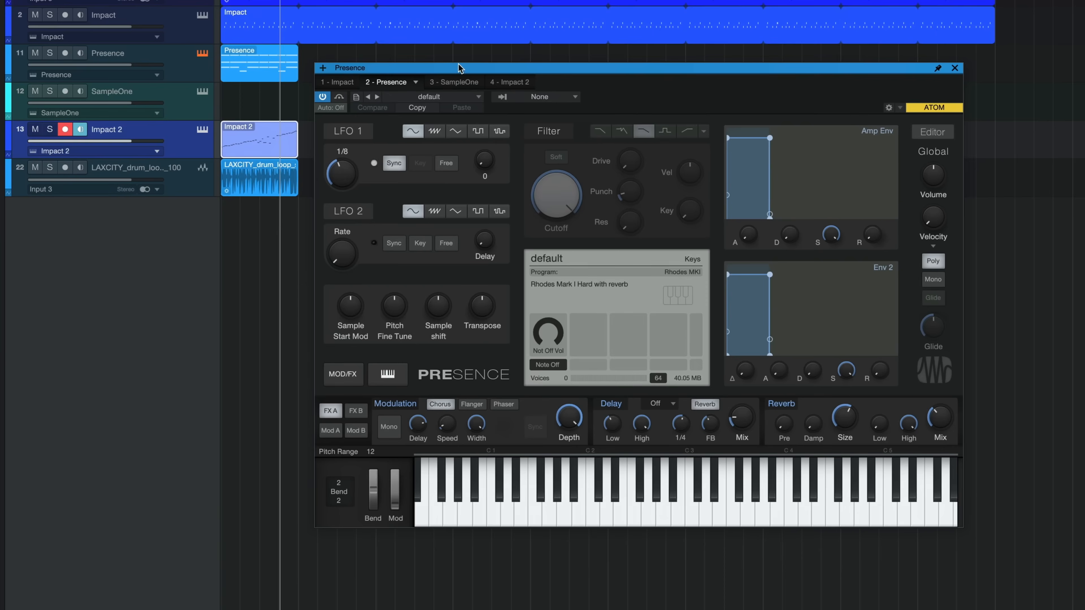
left_click(454, 97)
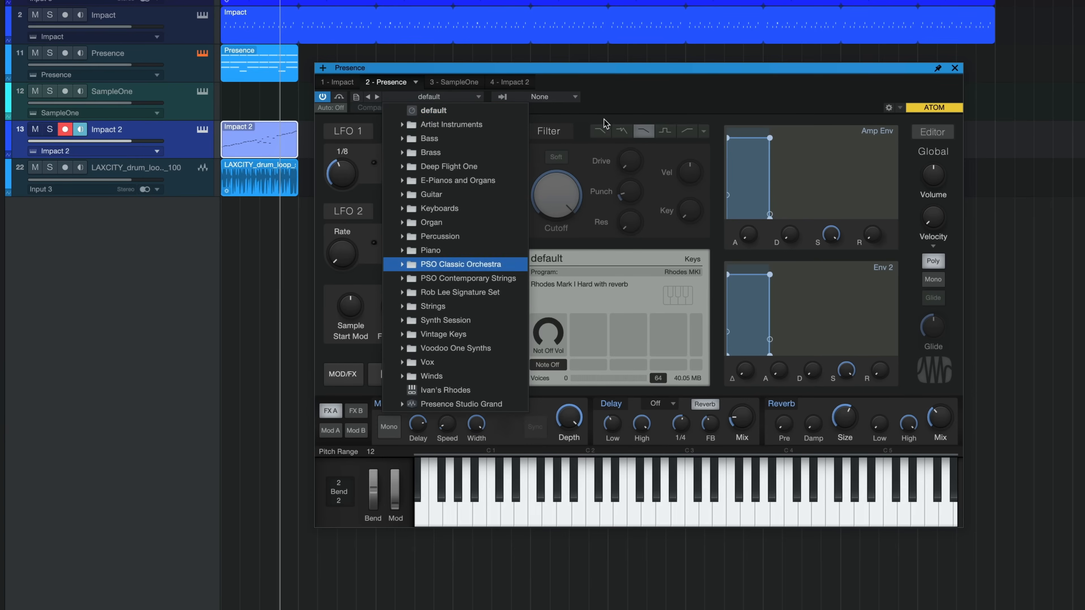
left_click(680, 99)
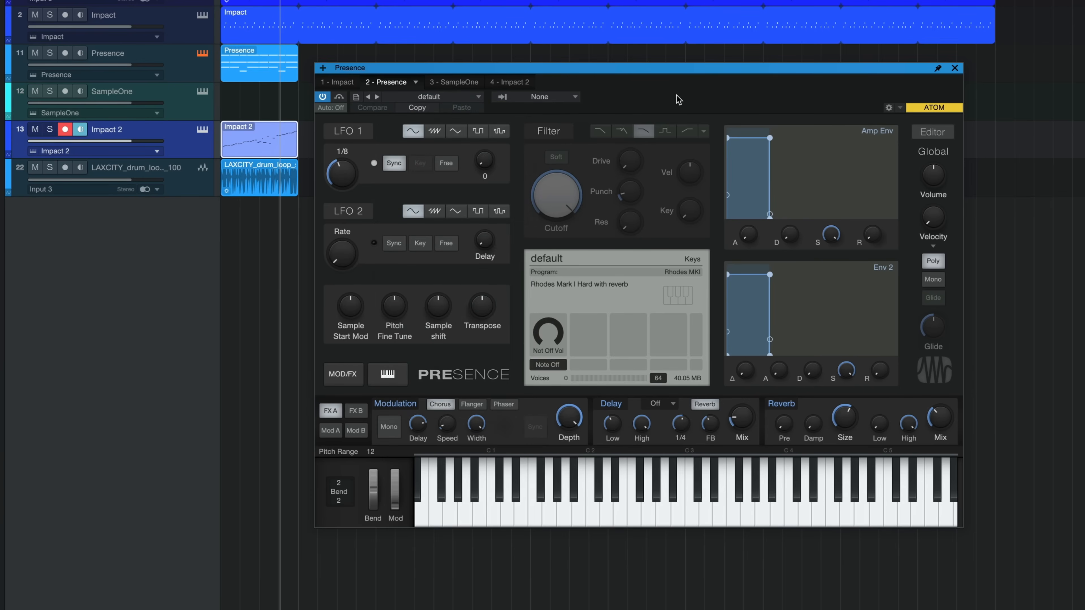
left_click(932, 134)
left_click(719, 159)
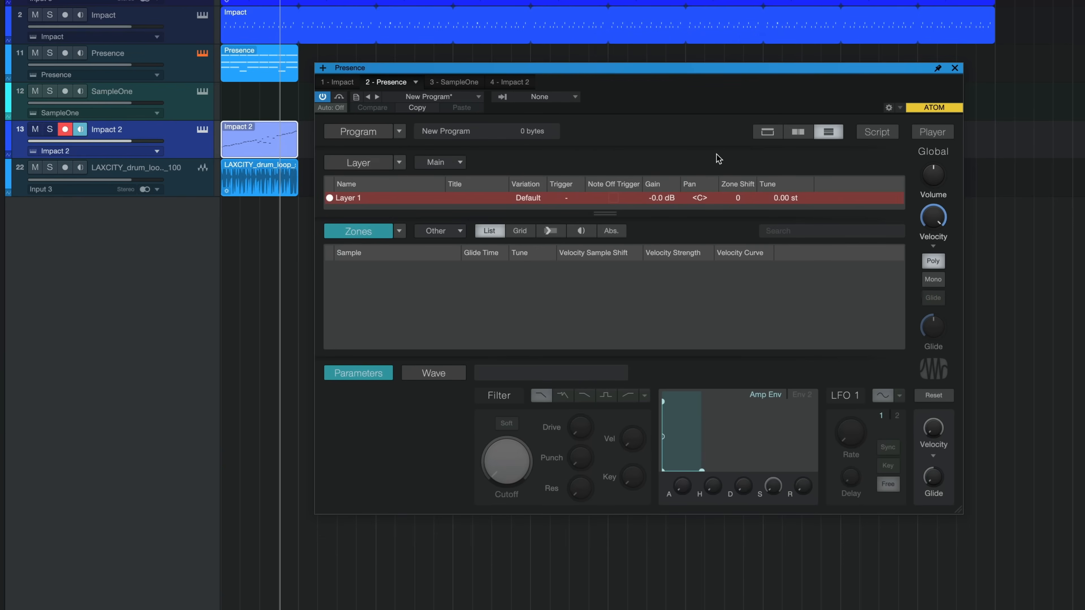